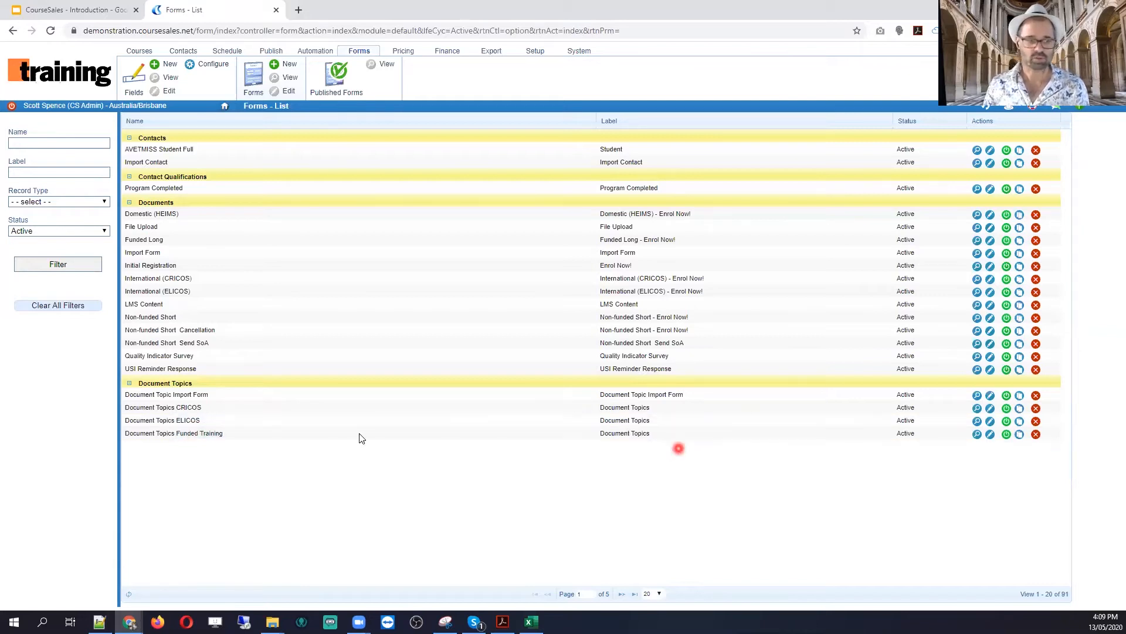
Step: Filter the forms list to Document Topics and open the 'Document Topics short courses (single units)' form
click(55, 206)
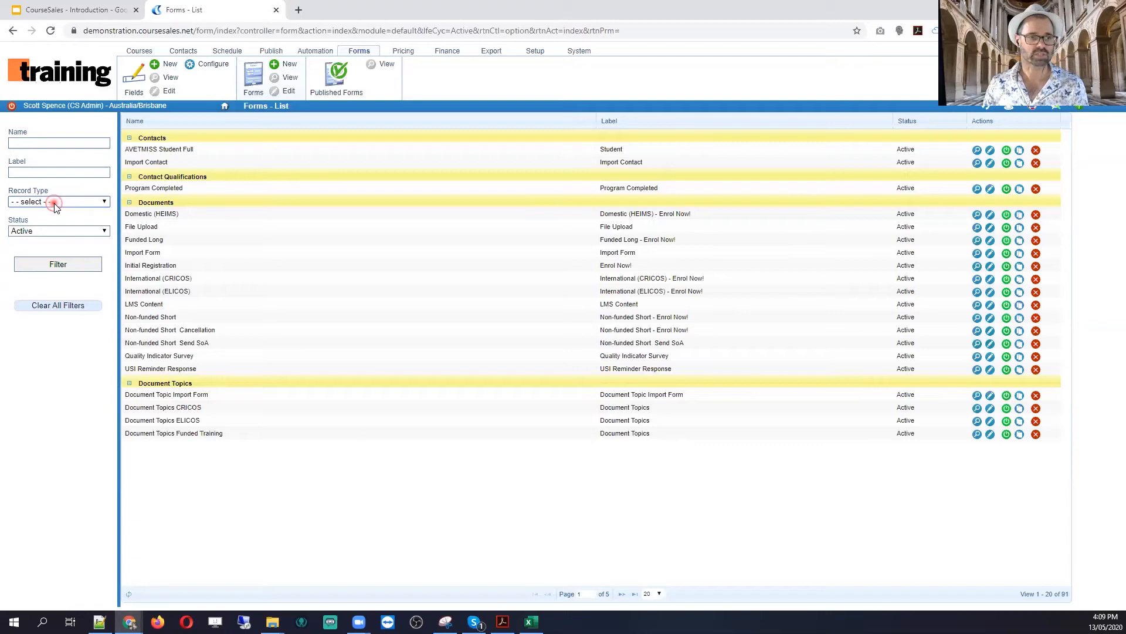
click(74, 293)
click(87, 264)
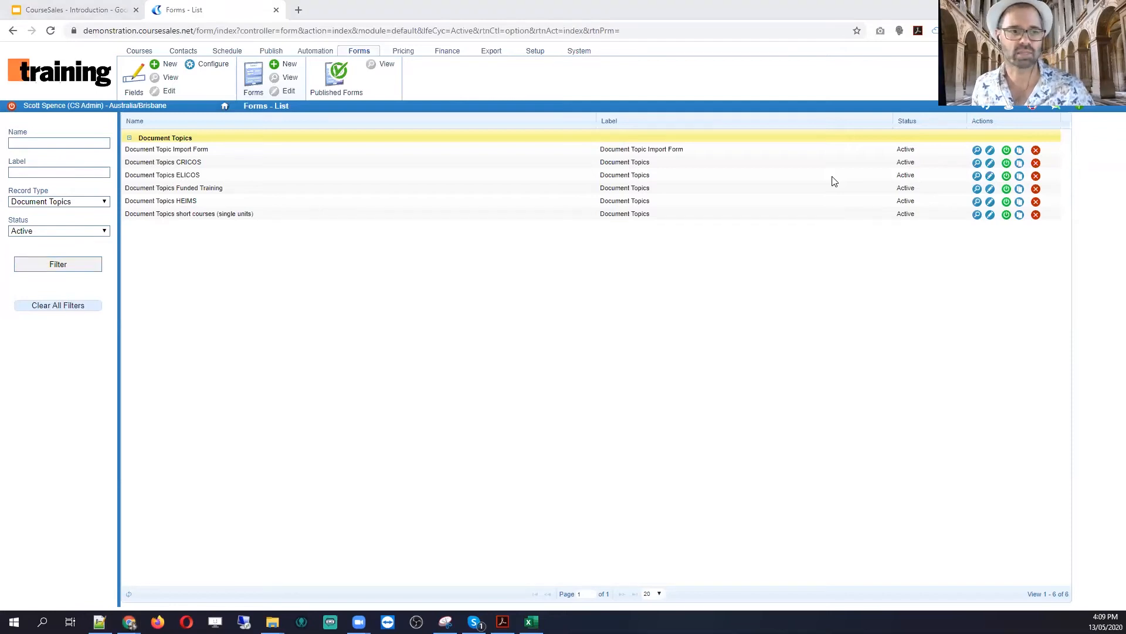
click(990, 215)
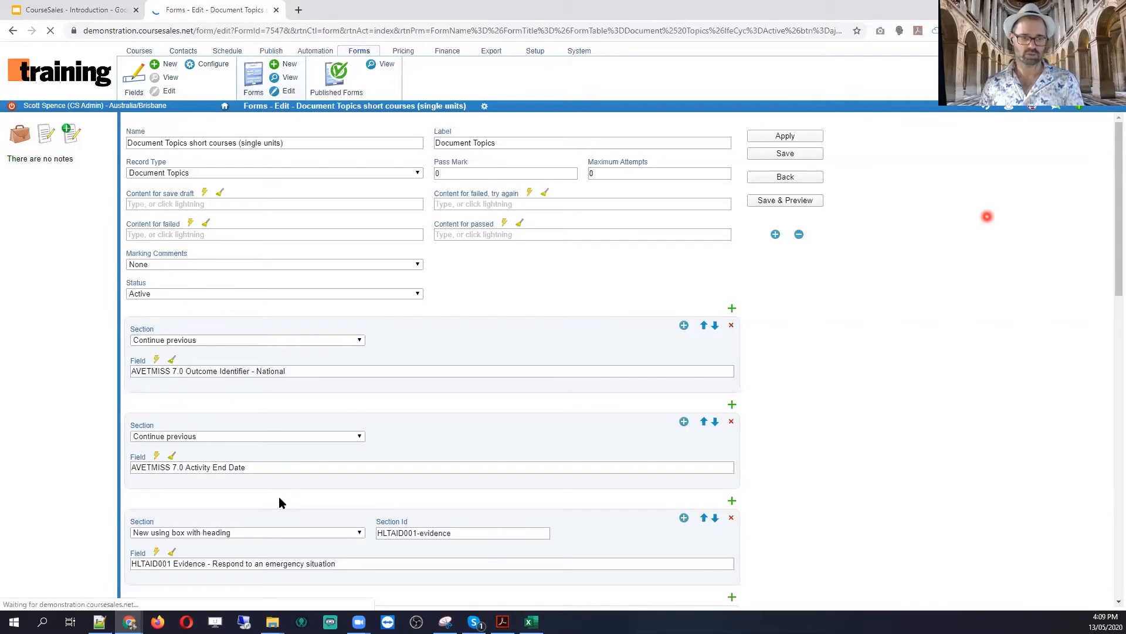
Step: Review the AVETMISS 7.0, HLTAID001 and HLTAID003 evidence fields, then bring up the form's preview
scroll(264, 381, down, 2)
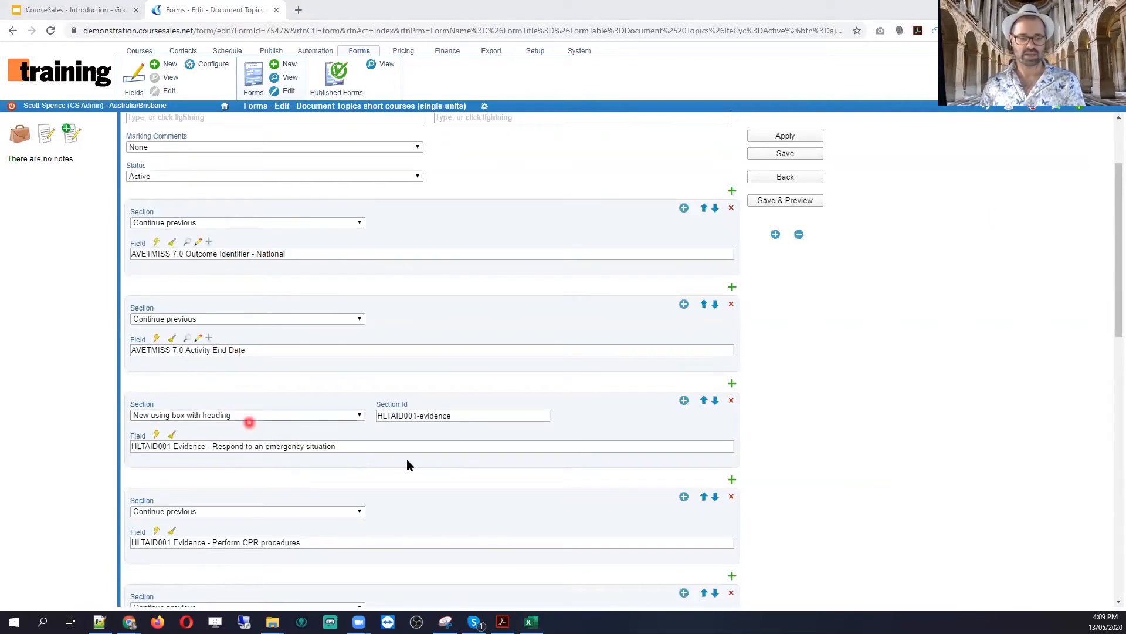
scroll(410, 458, down, 3)
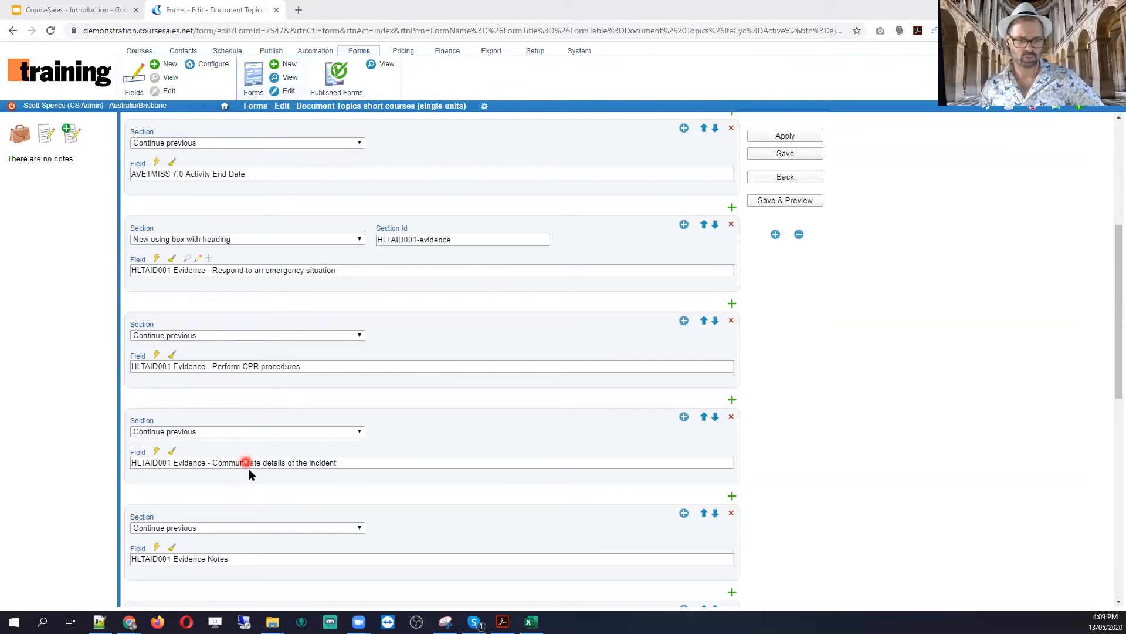
scroll(249, 470, down, 2)
scroll(248, 473, down, 8)
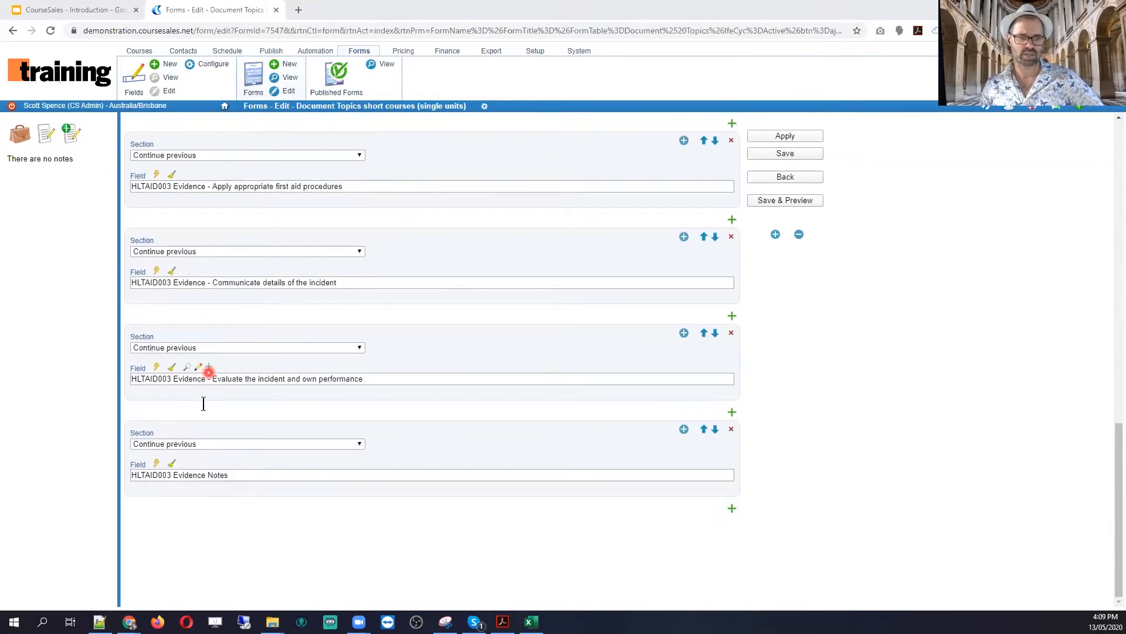
scroll(203, 404, up, 12)
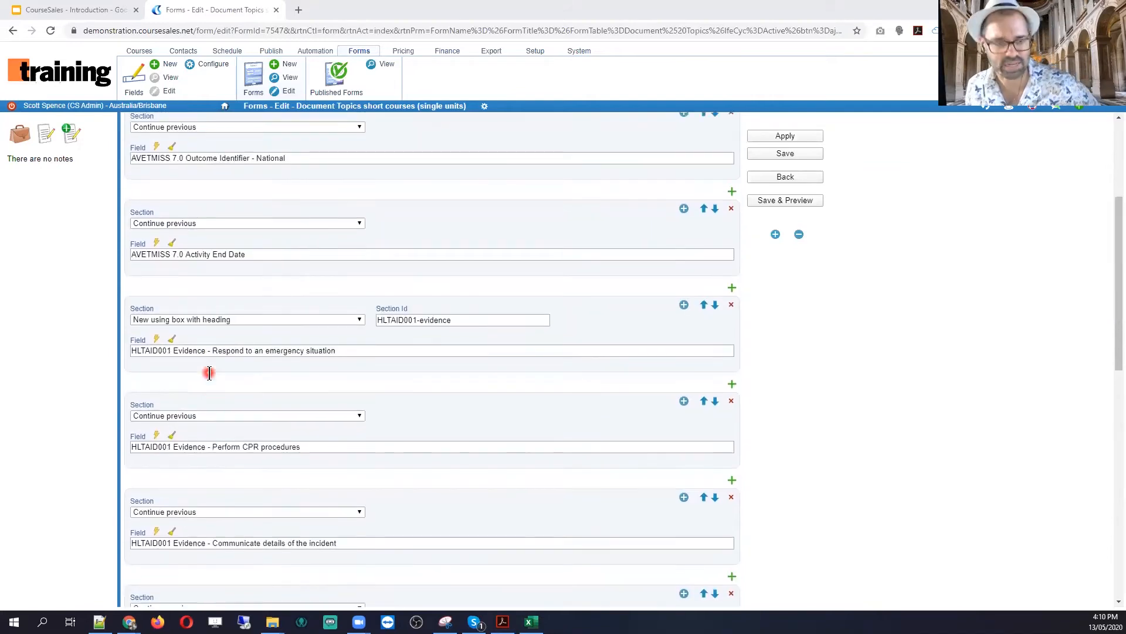
scroll(208, 373, up, 3)
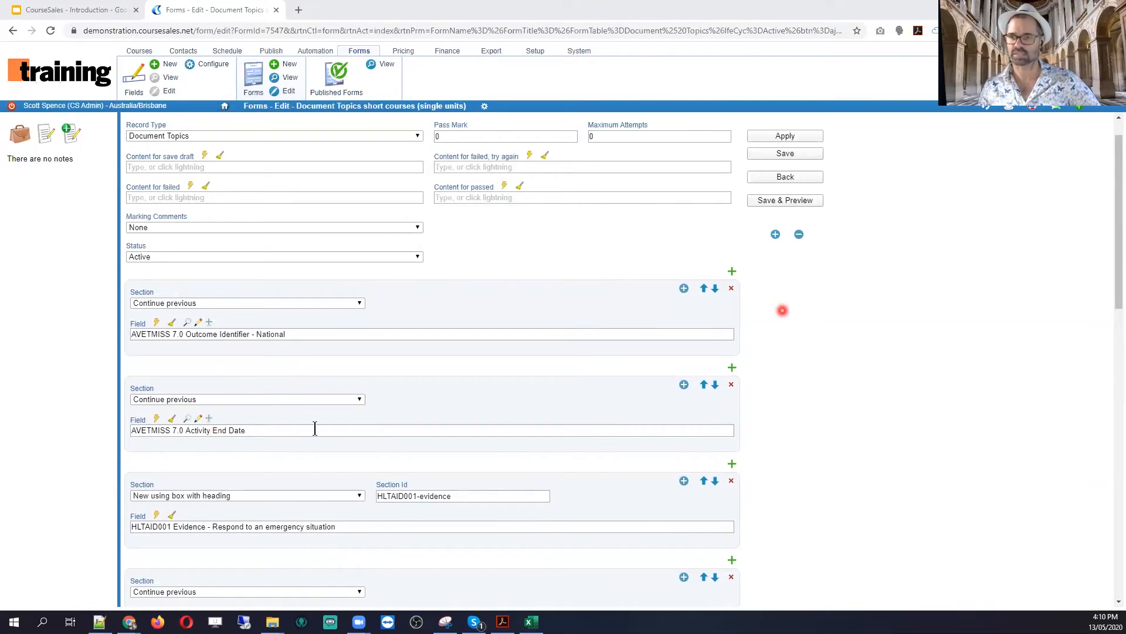
key(alt+Left)
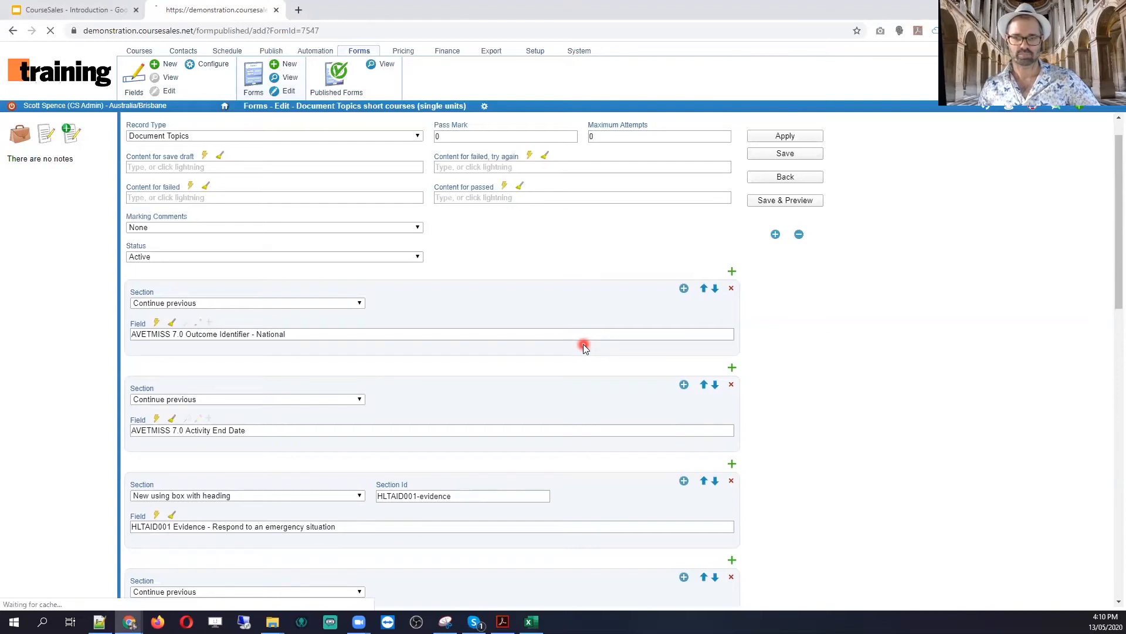
Step: In the preview, collapse both evidence sections and set the outcome to Recognition of prior learning granted
scroll(130, 335, down, 2)
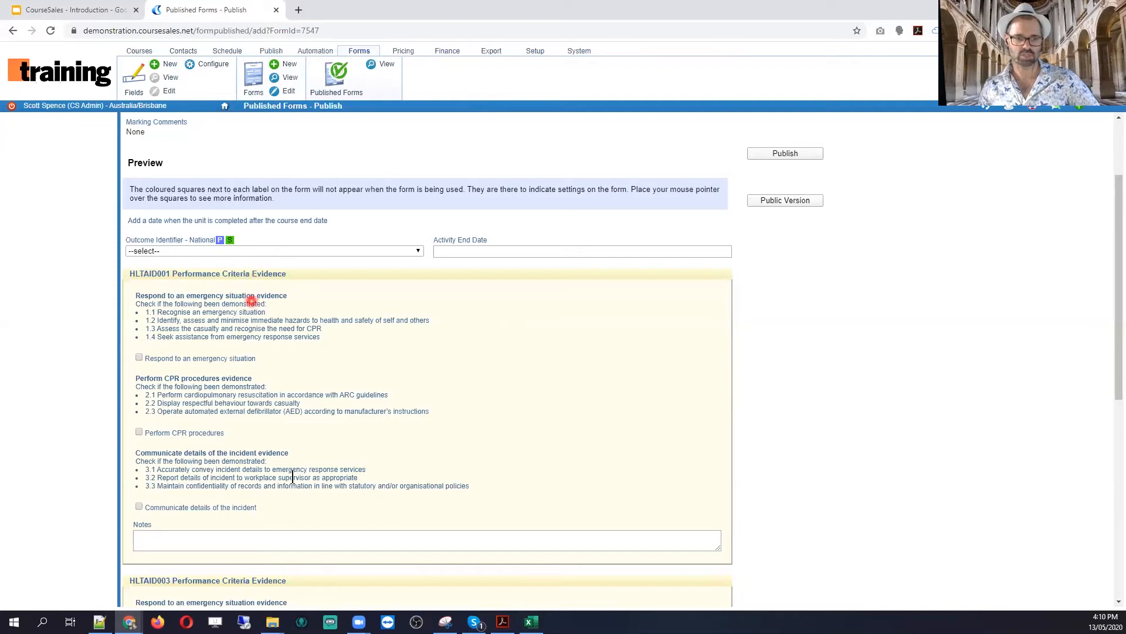
scroll(320, 465, down, 5)
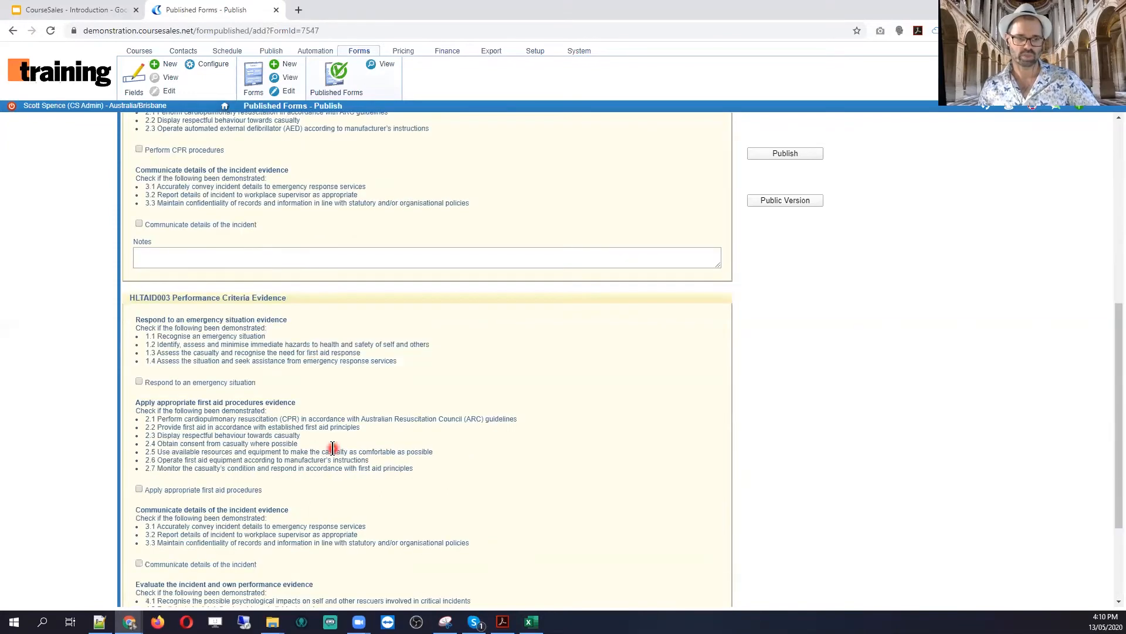
scroll(332, 448, down, 1)
scroll(404, 438, down, 1)
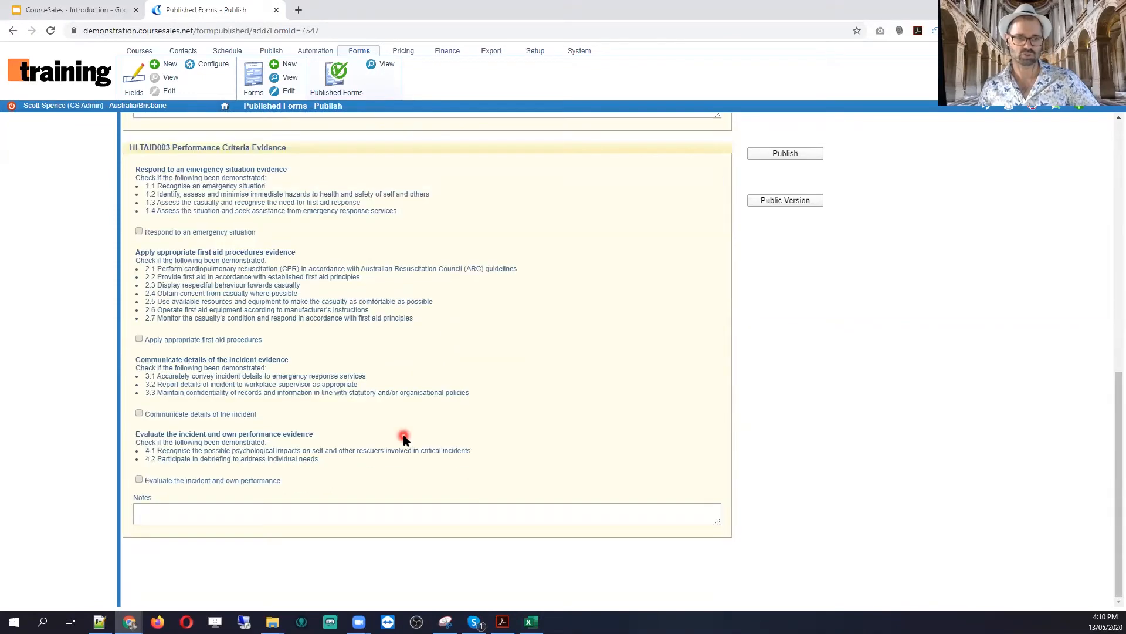
scroll(403, 438, up, 6)
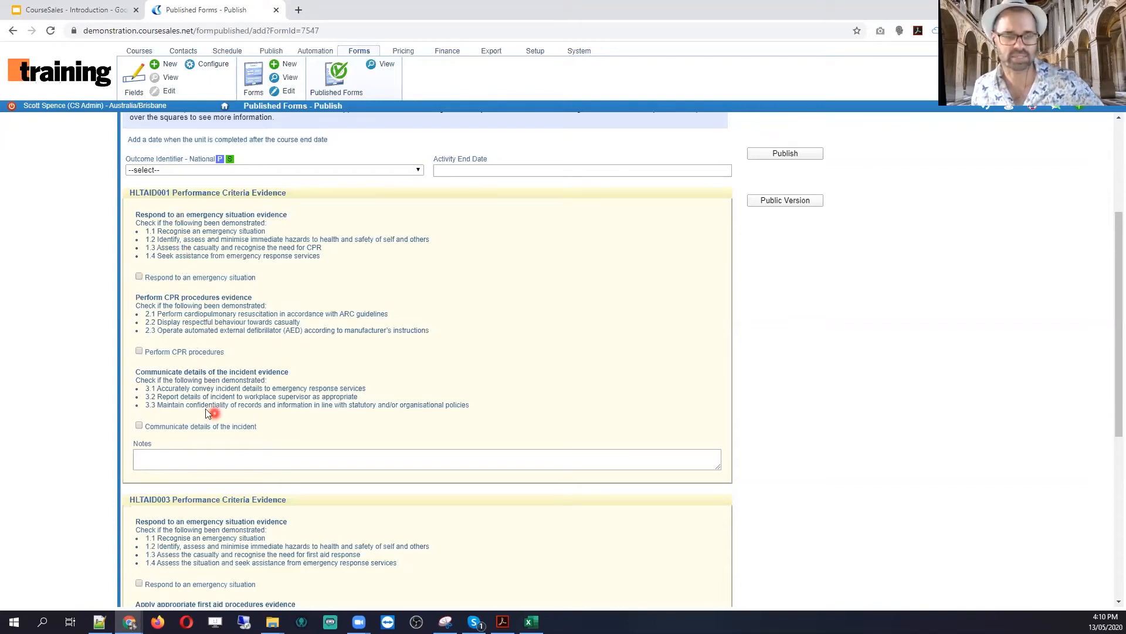
click(336, 193)
click(334, 208)
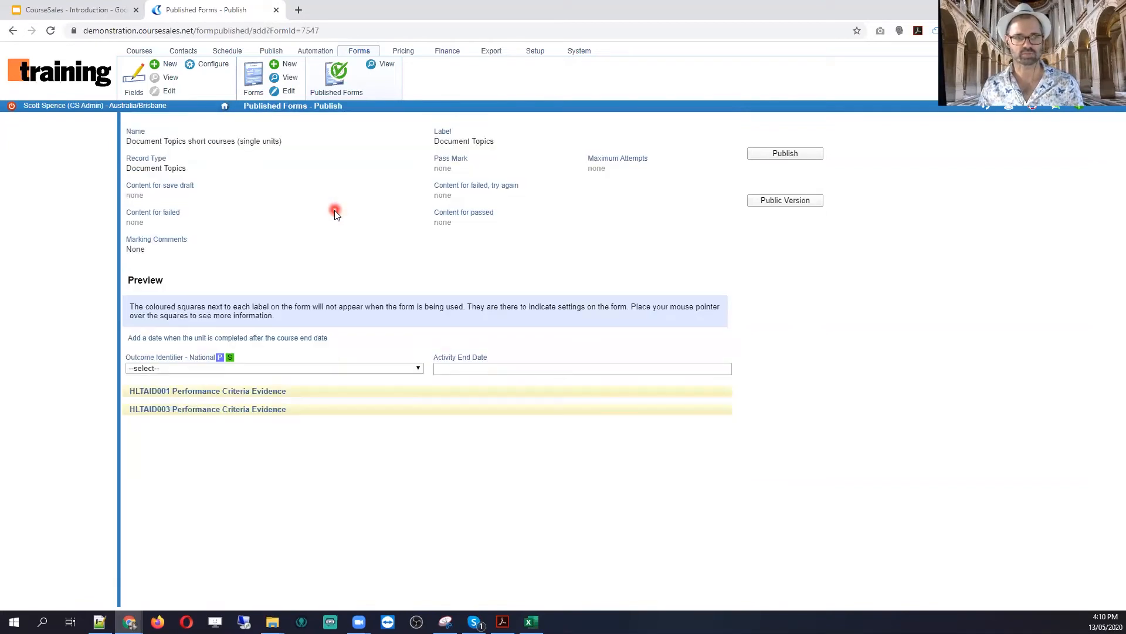
click(324, 368)
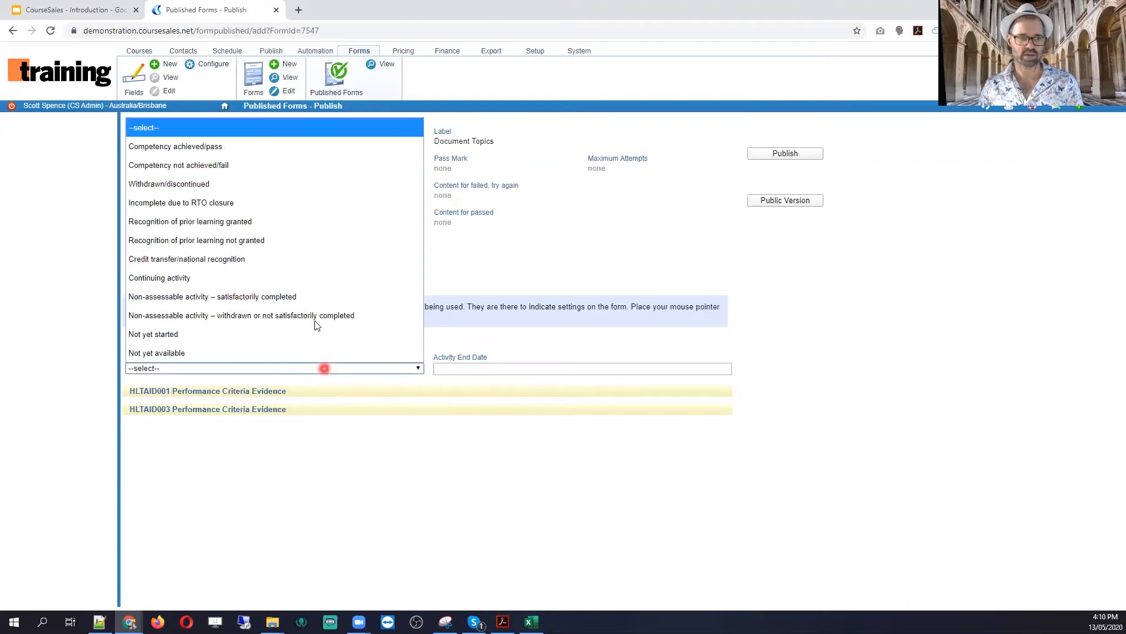
click(311, 214)
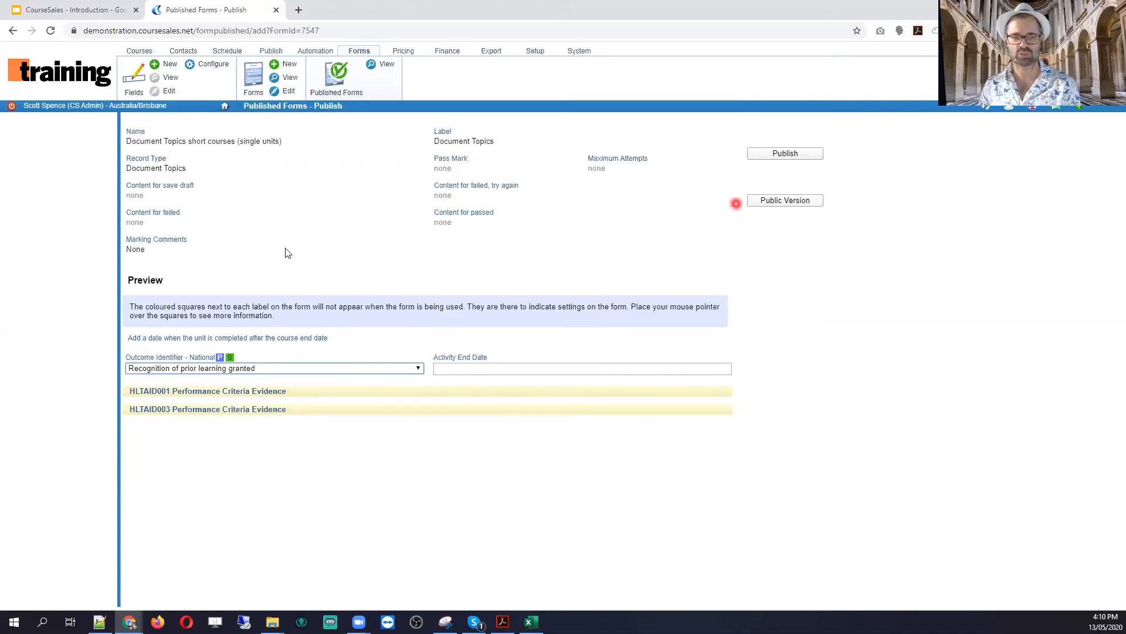
Step: Check the Activity End Date calendar without picking a date, then publish the form
click(559, 371)
click(648, 243)
click(789, 153)
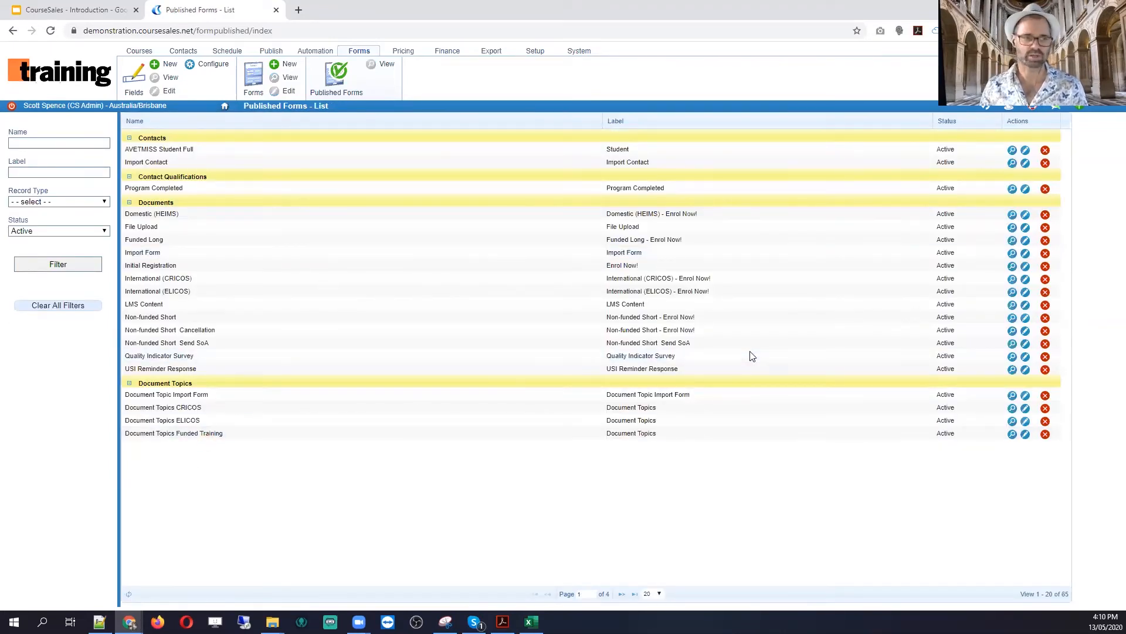
click(60, 201)
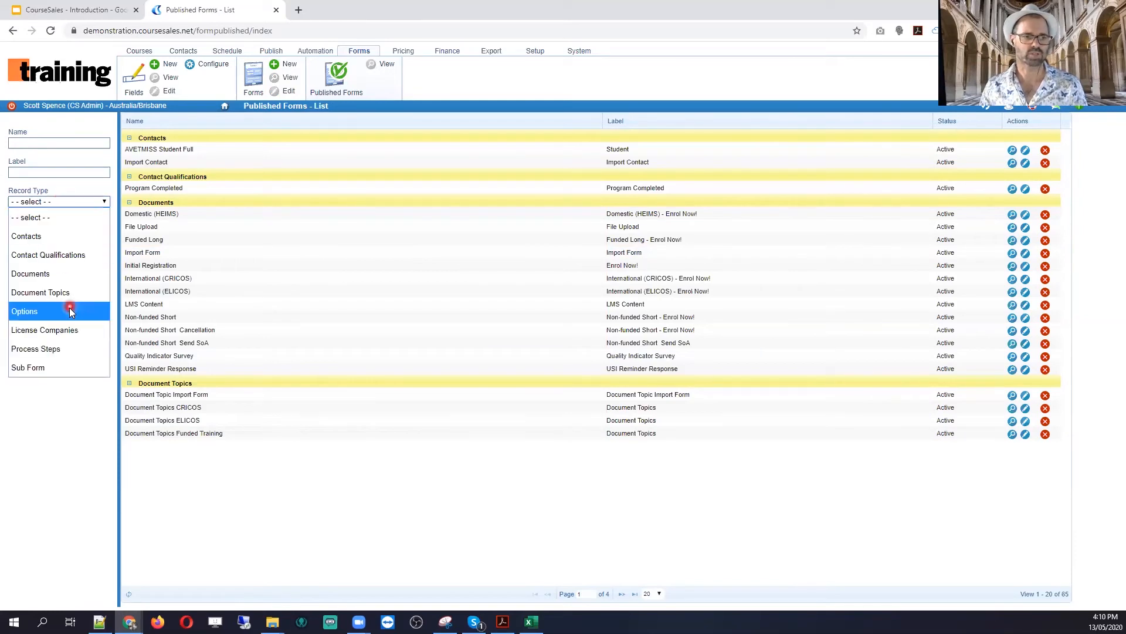
click(68, 296)
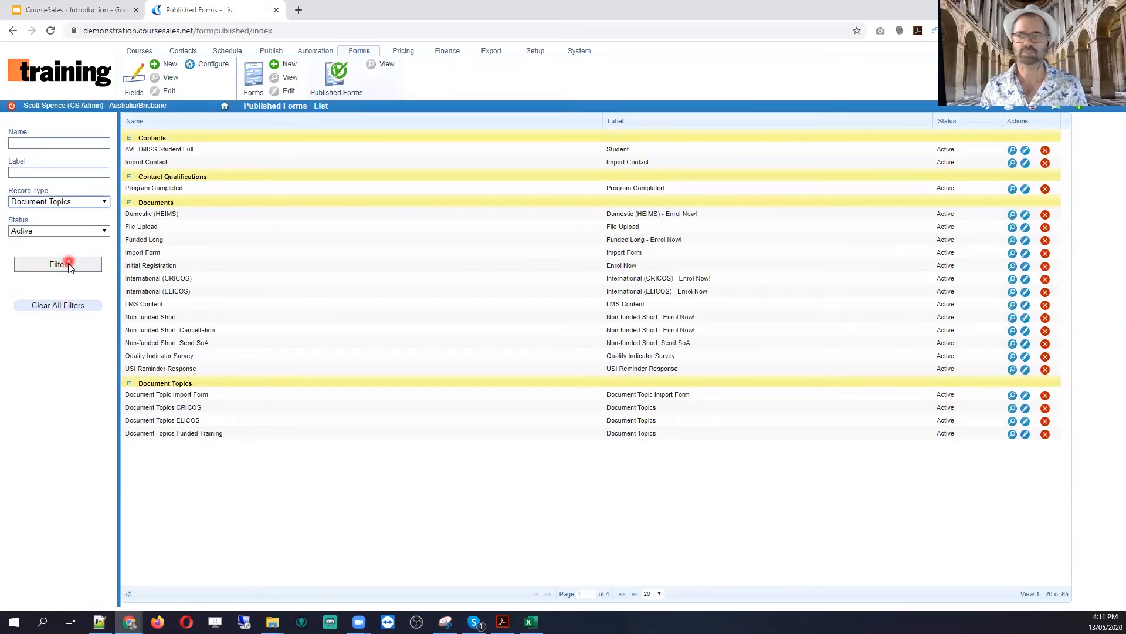
click(68, 264)
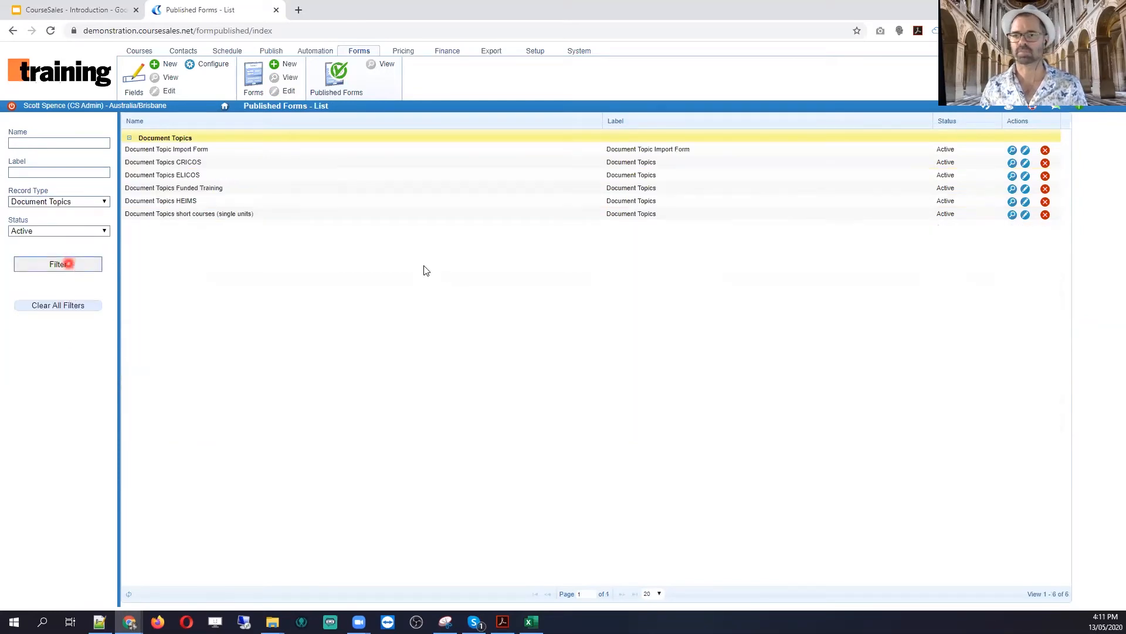
click(1026, 151)
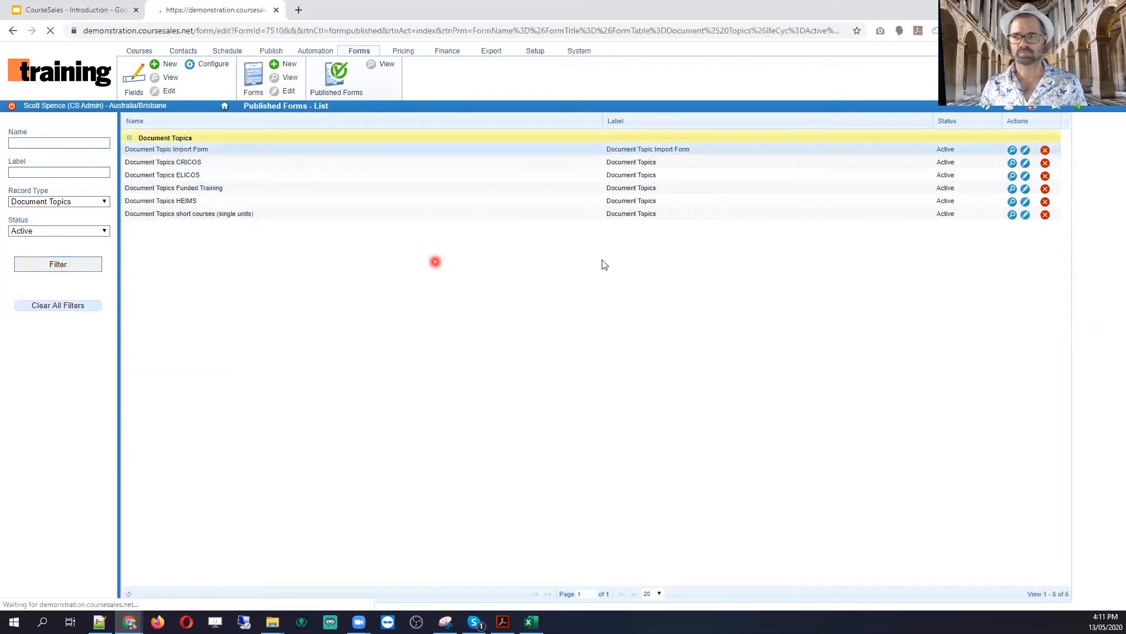
click(803, 201)
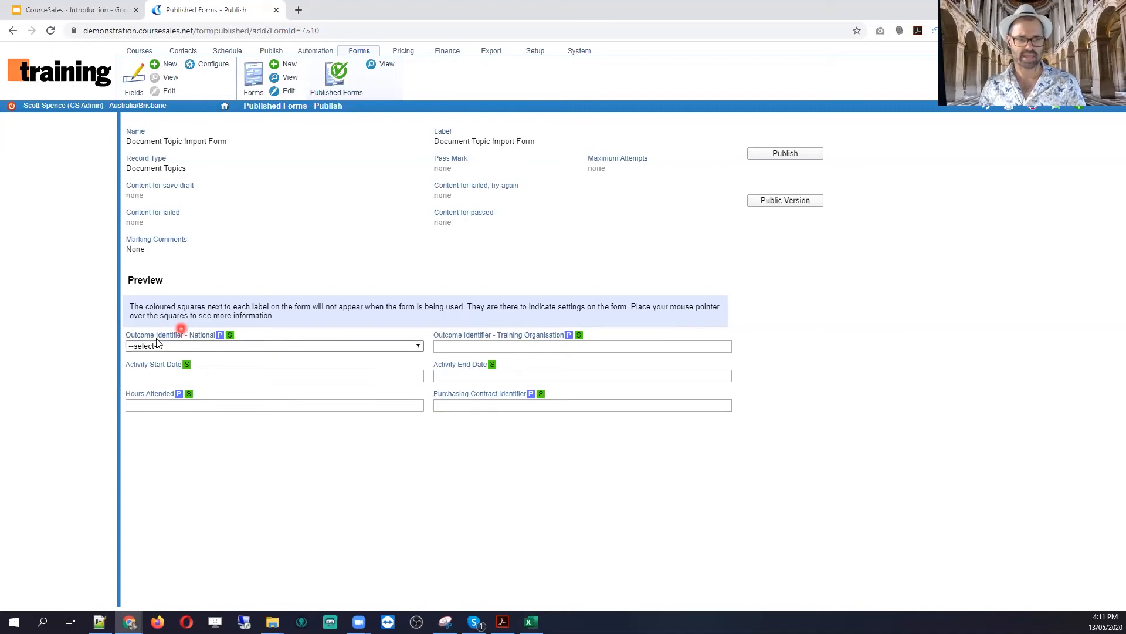
click(213, 347)
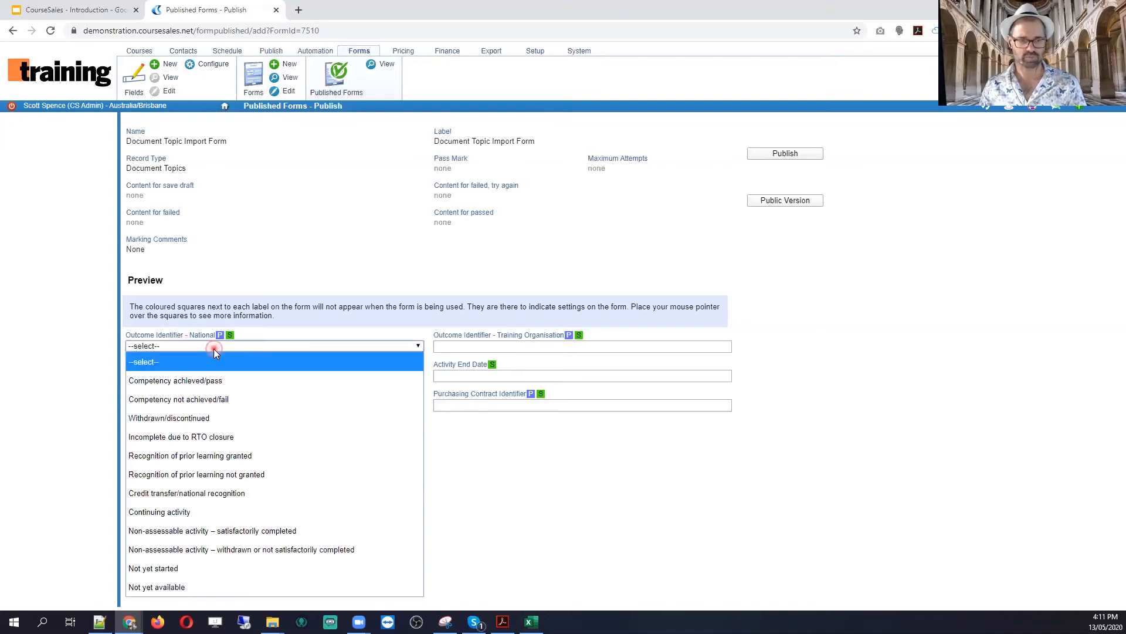
click(213, 350)
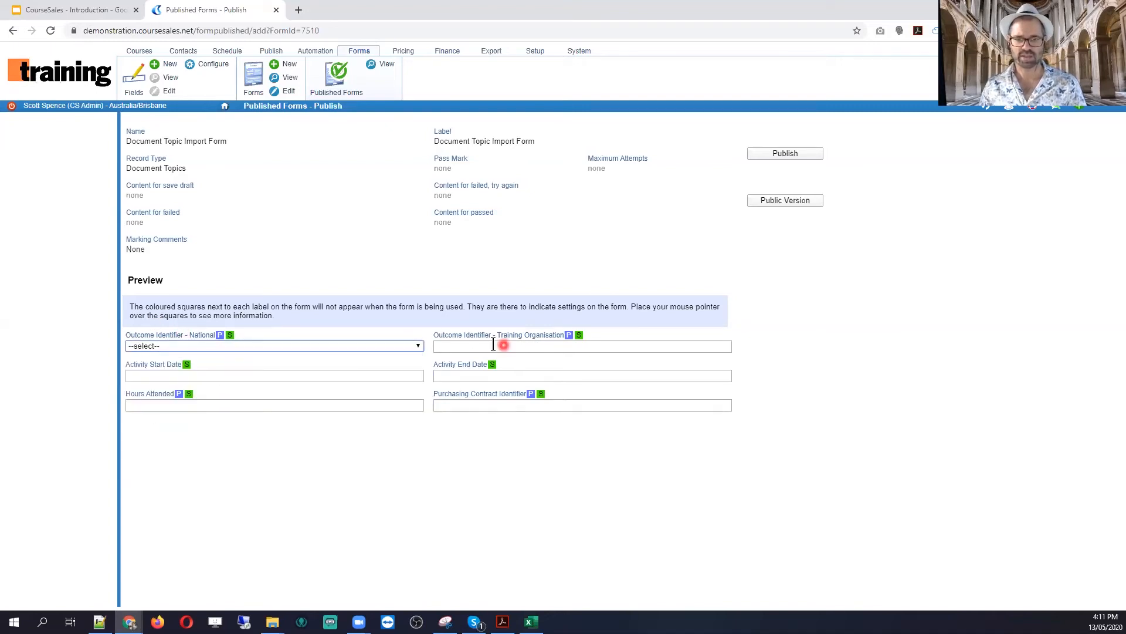
click(477, 349)
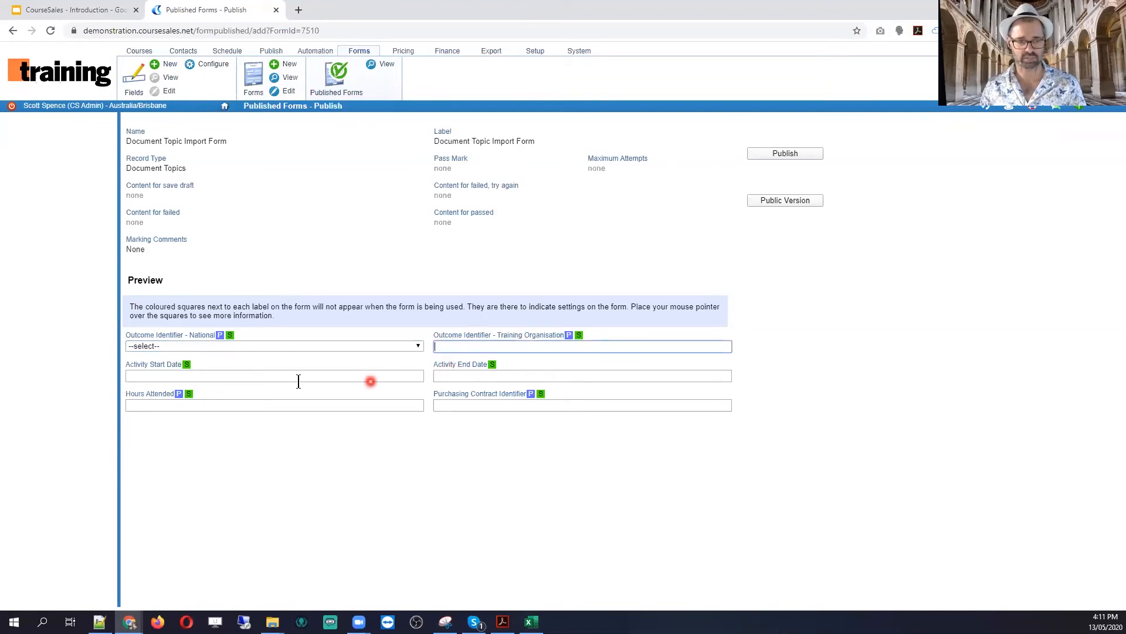
click(232, 380)
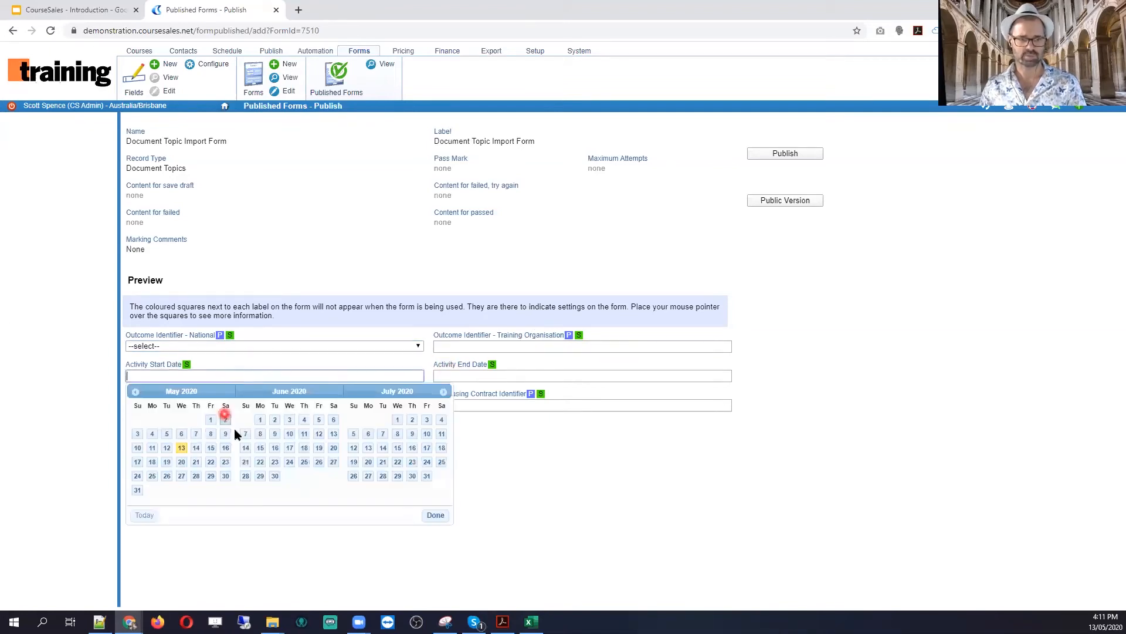
click(490, 376)
click(384, 491)
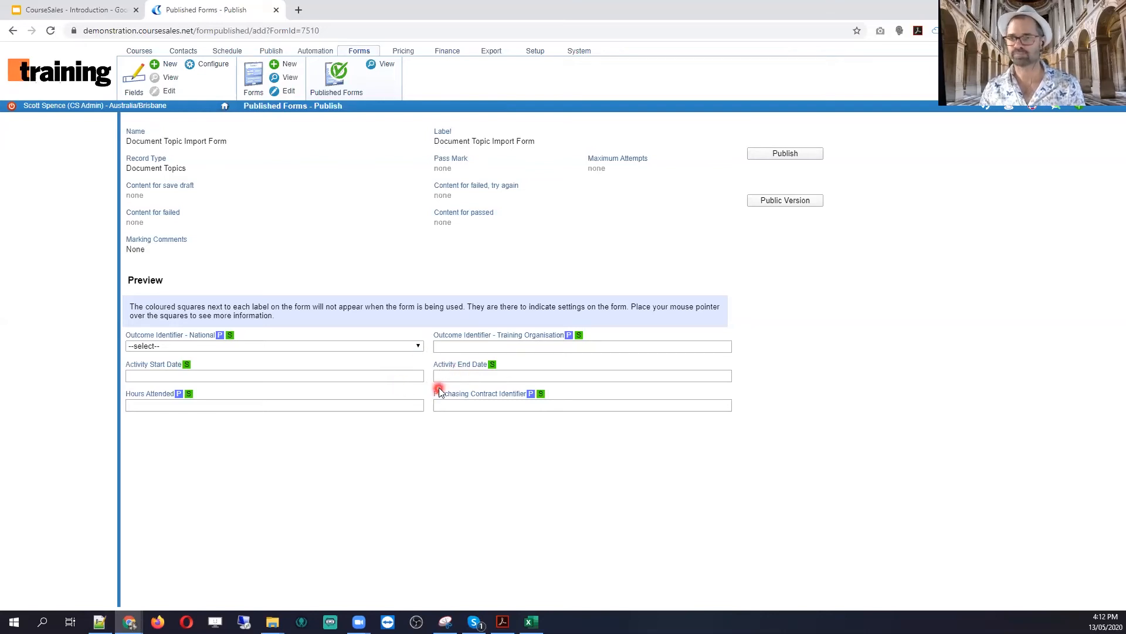
click(340, 66)
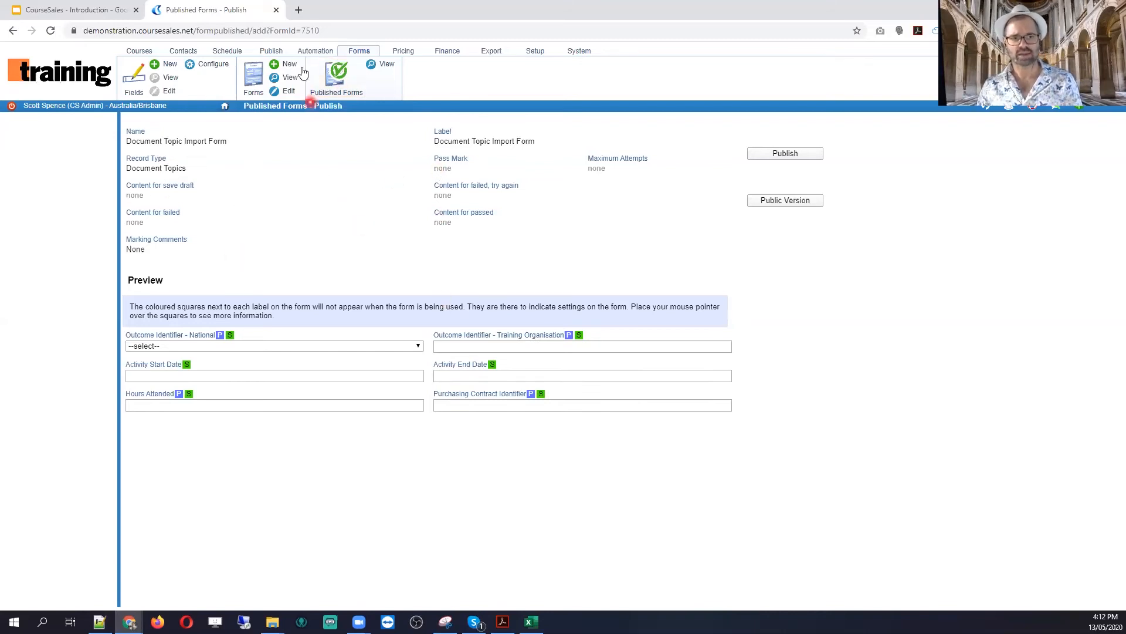
Step: Open the Bachelor of Design - Fashion Design domestic students course master for editing
click(270, 51)
click(201, 90)
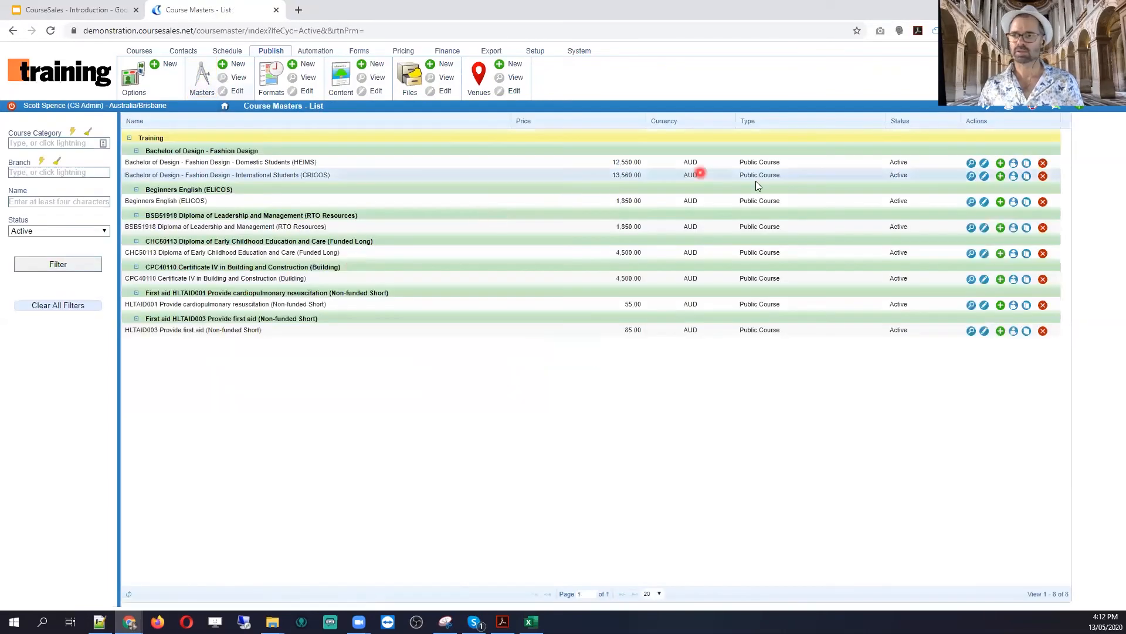
click(985, 163)
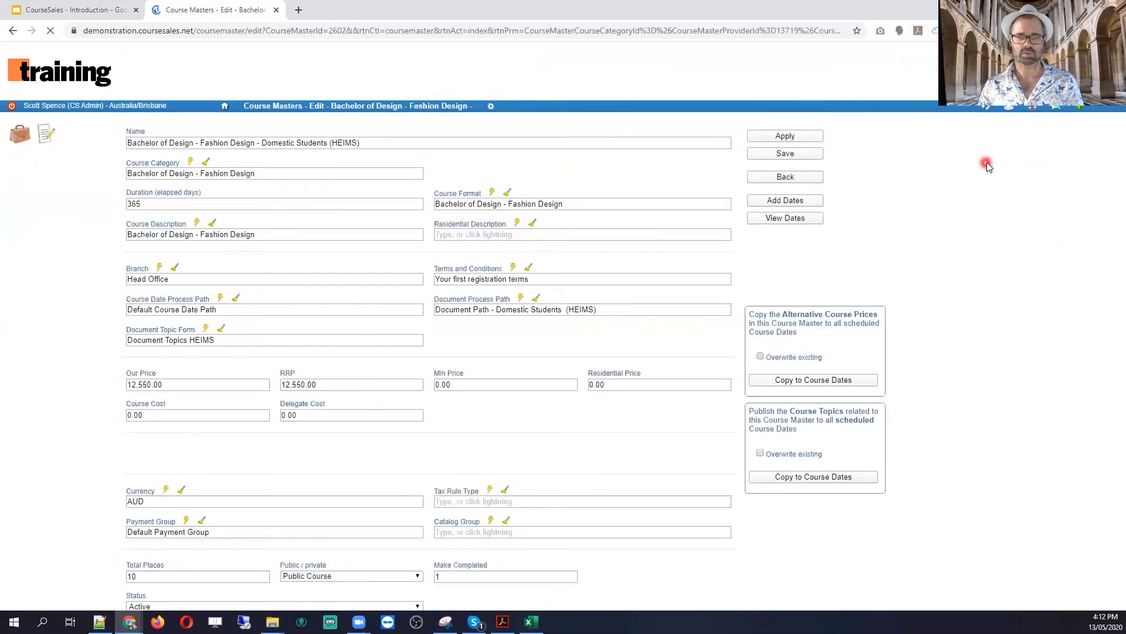
Step: Preview the course's Document Topics HEIMS form twice, closing the preview each time
mouse_move(144, 324)
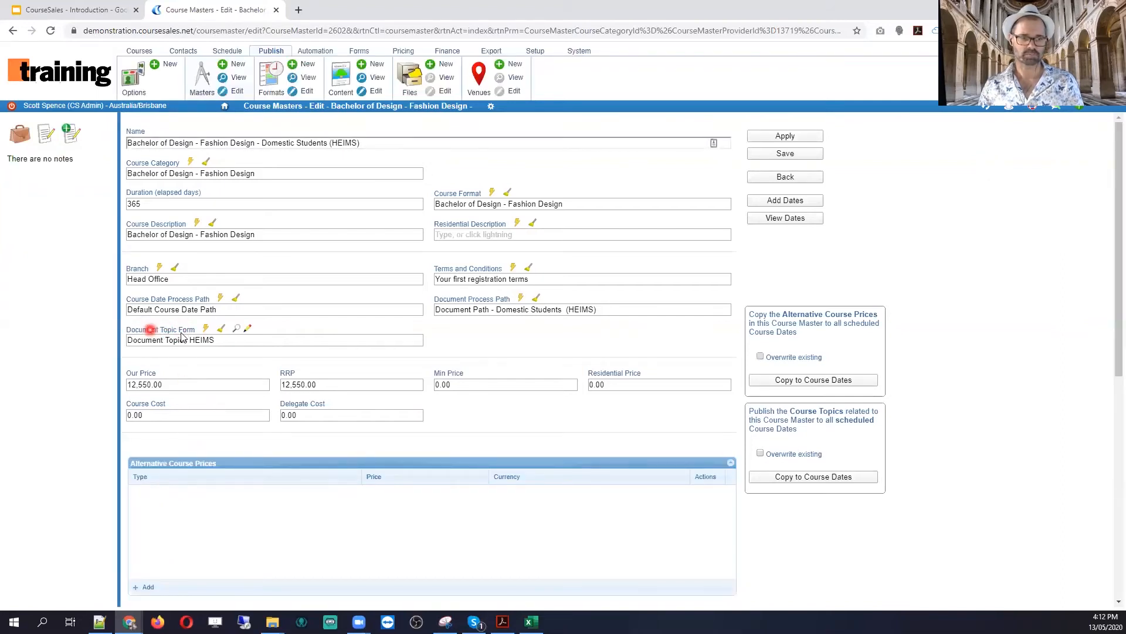
click(236, 330)
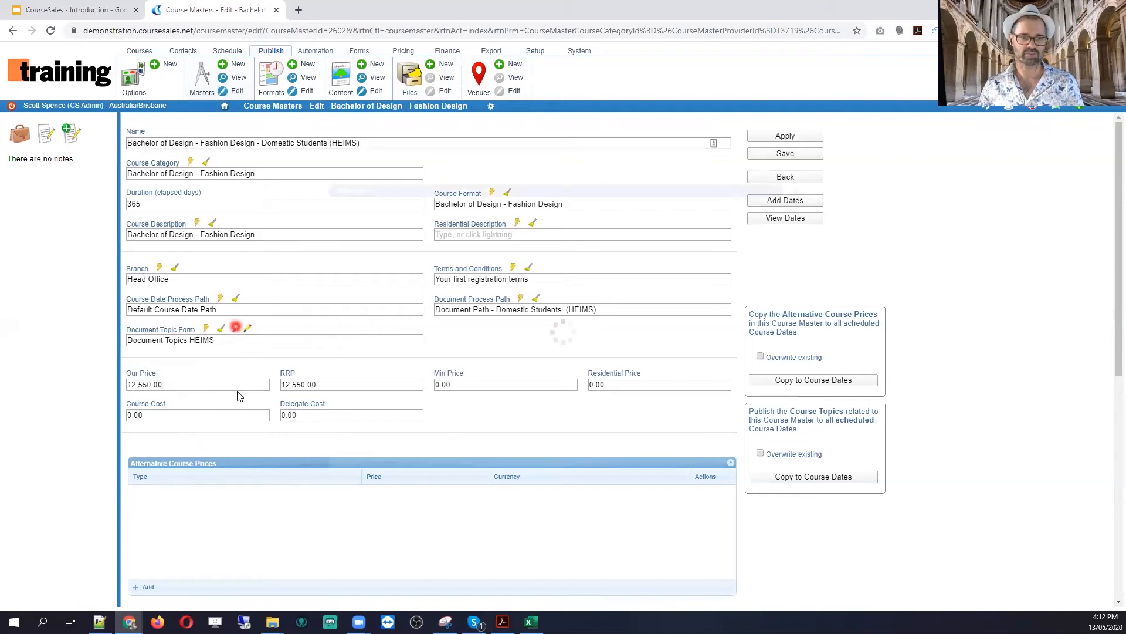
scroll(556, 326, down, 2)
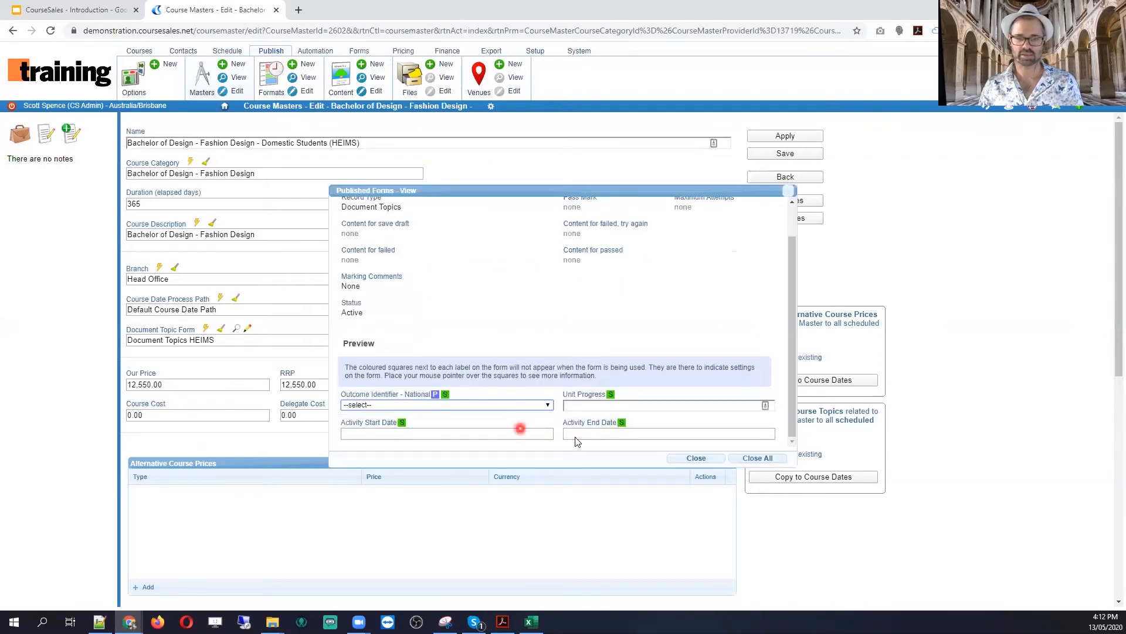
click(706, 462)
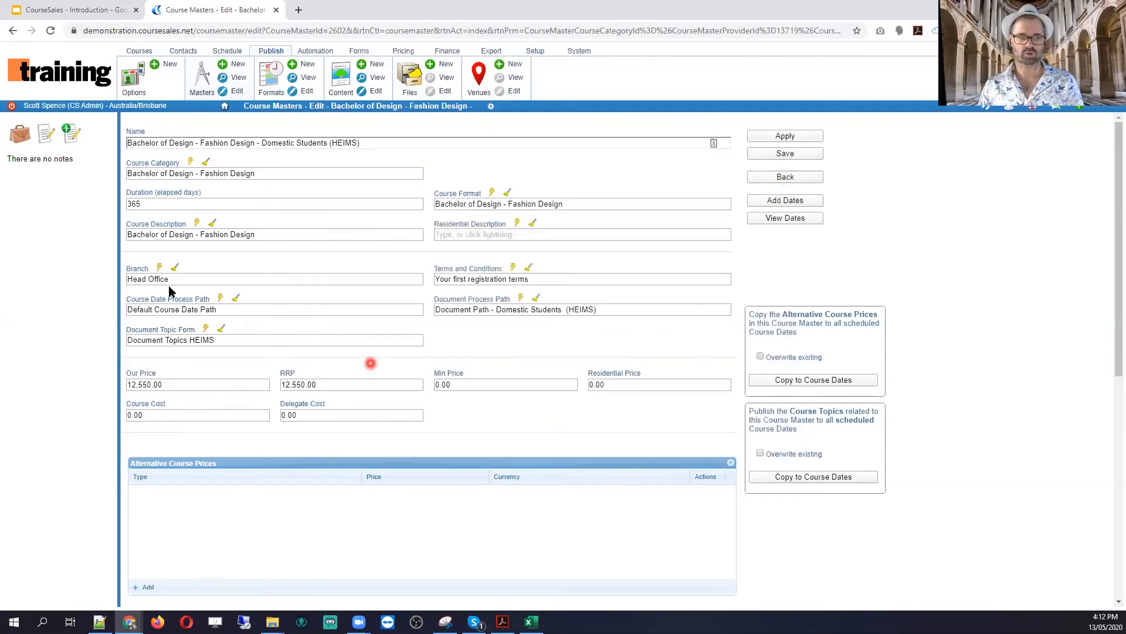
click(237, 329)
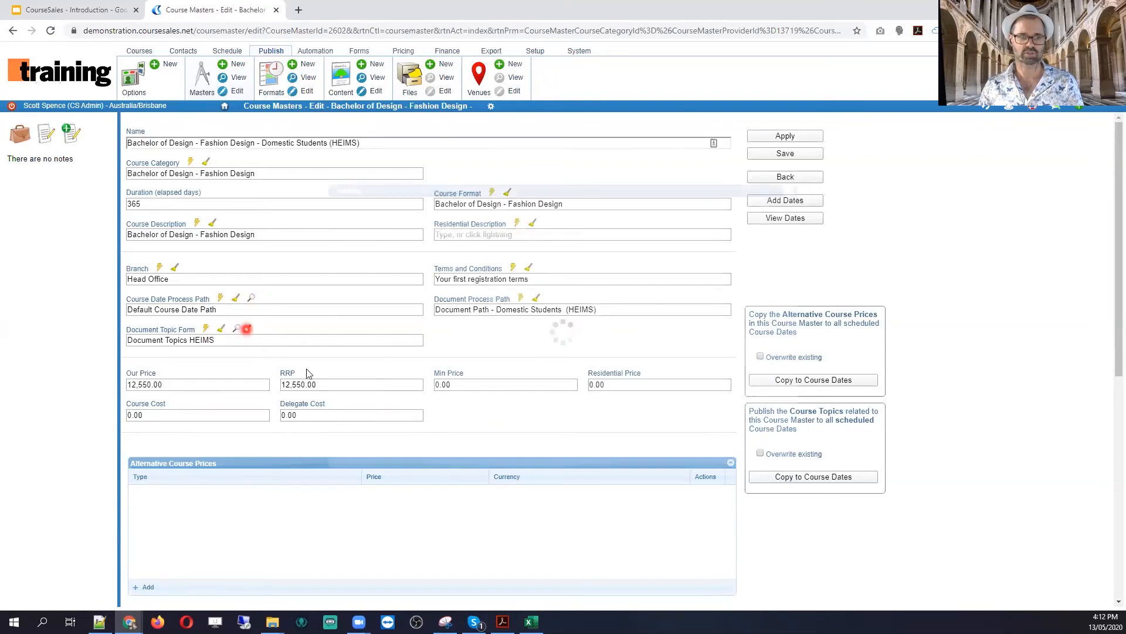
scroll(635, 346, down, 1)
click(704, 462)
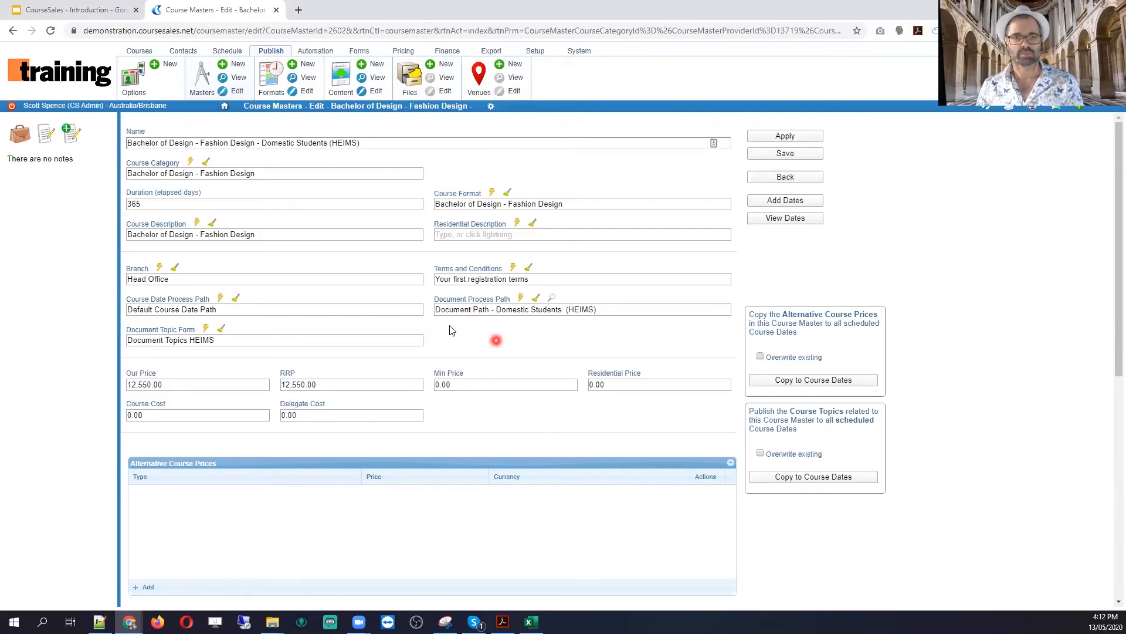
Step: Open the Provide first aid enrolment document and scroll to its HLTAID003 and HLTAID001 topics
click(145, 54)
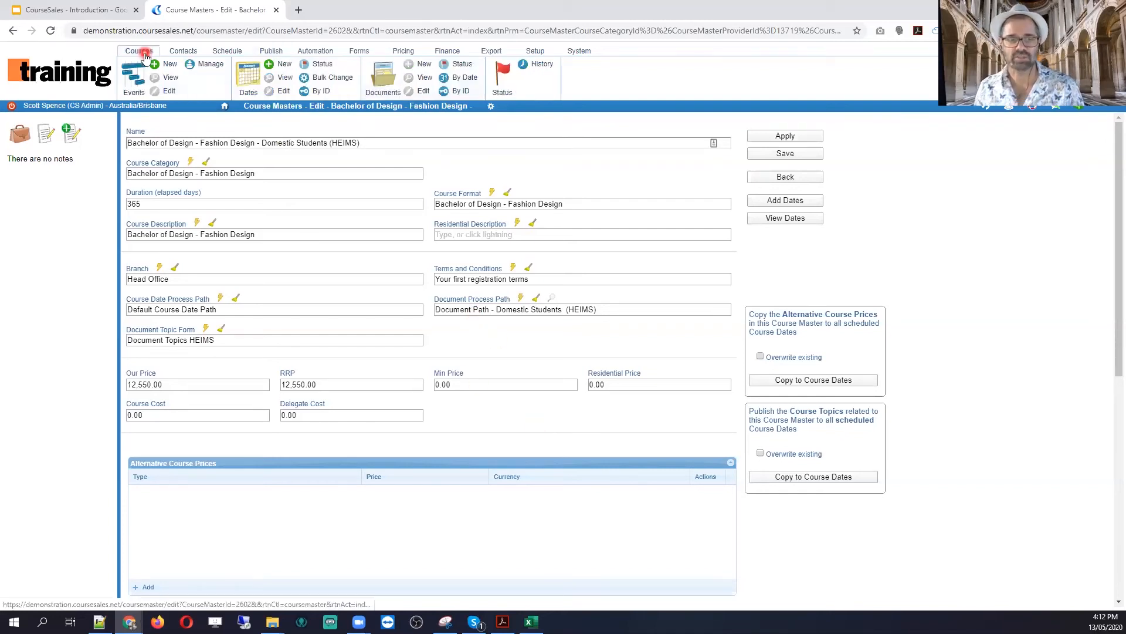
click(388, 85)
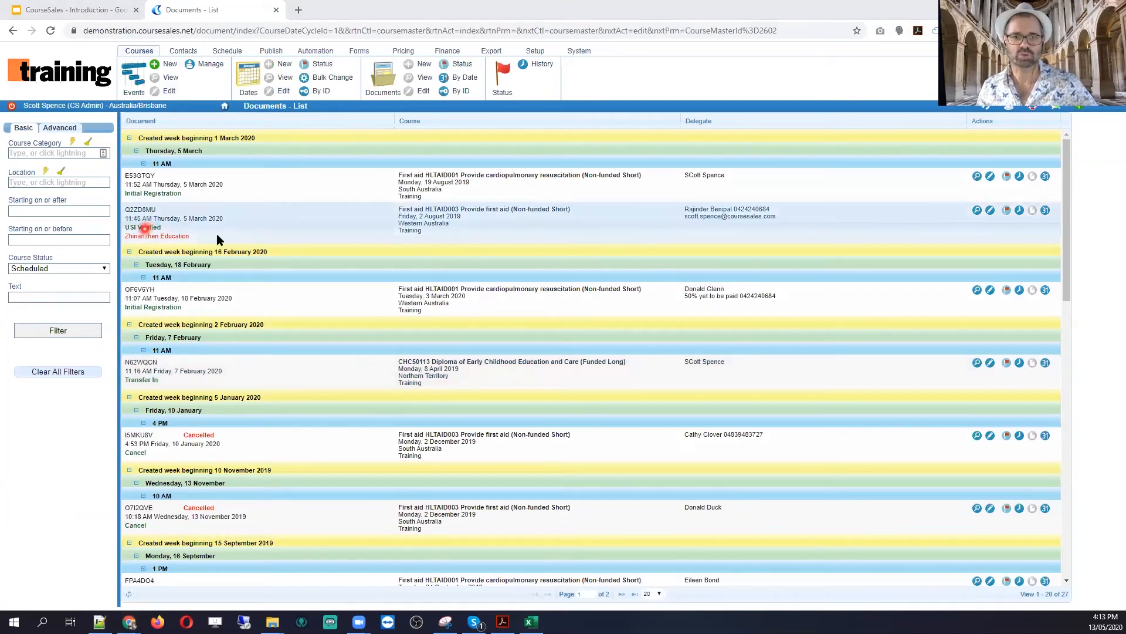
click(990, 211)
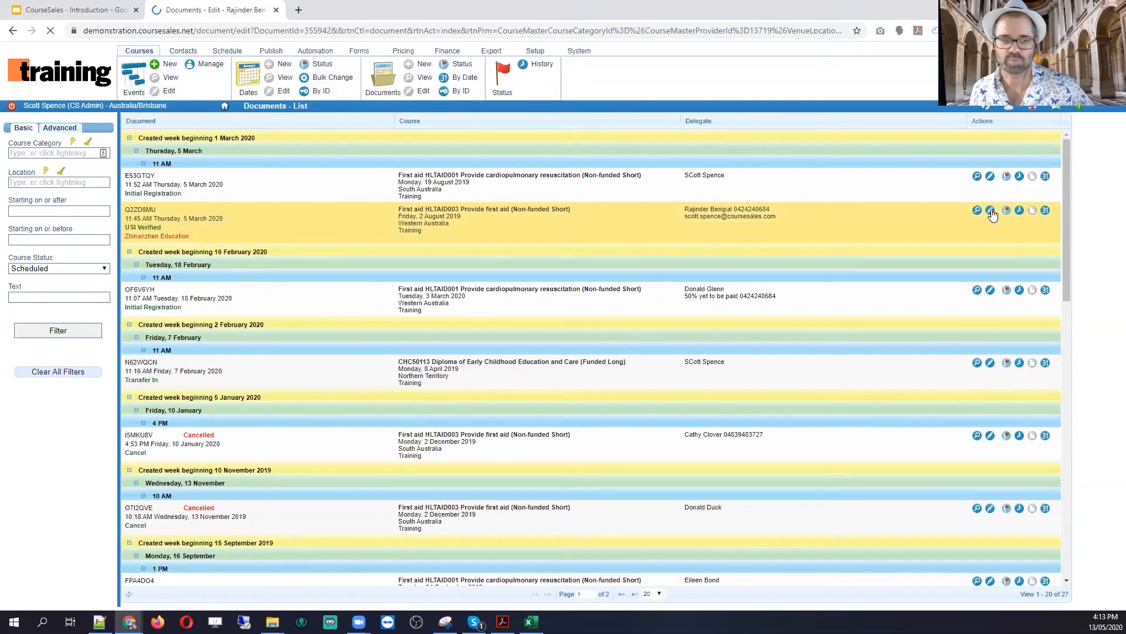
scroll(412, 445, down, 10)
scroll(412, 447, down, 15)
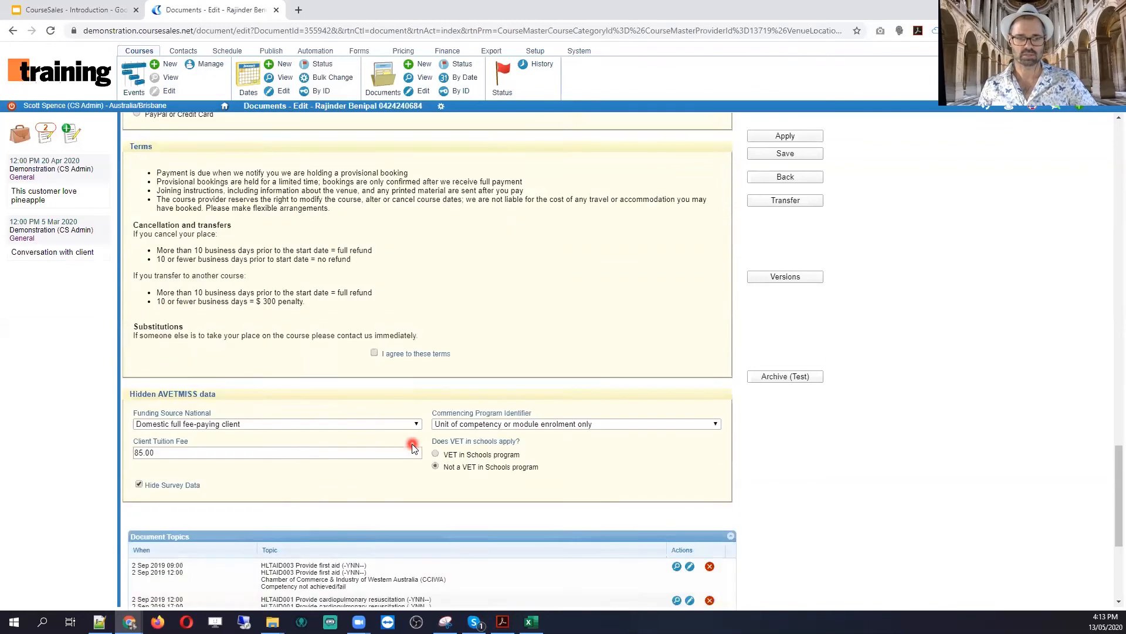
scroll(412, 445, down, 4)
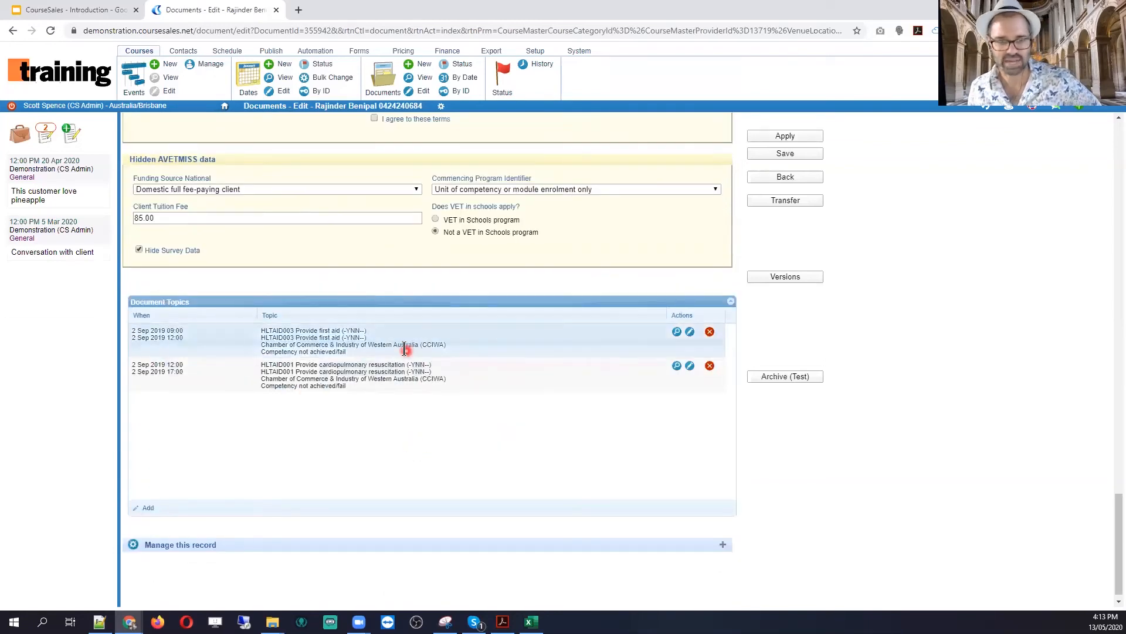
drag(263, 353, 406, 362)
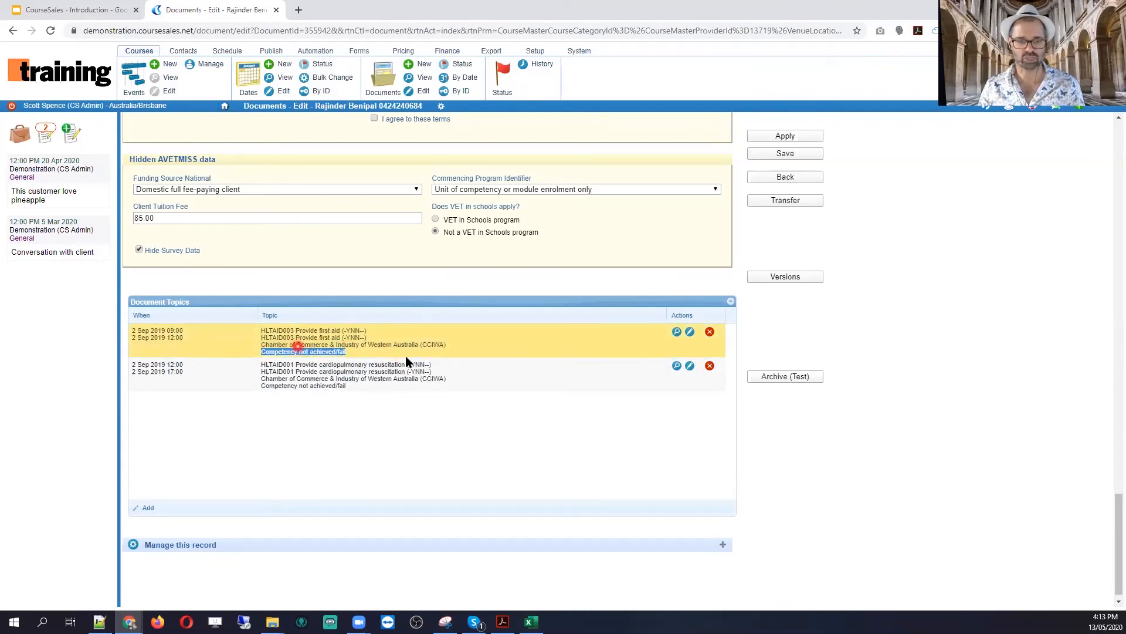
Step: Change the HLTAID003 topic's outcome to Withdrawn/discontinued and apply the change
click(691, 334)
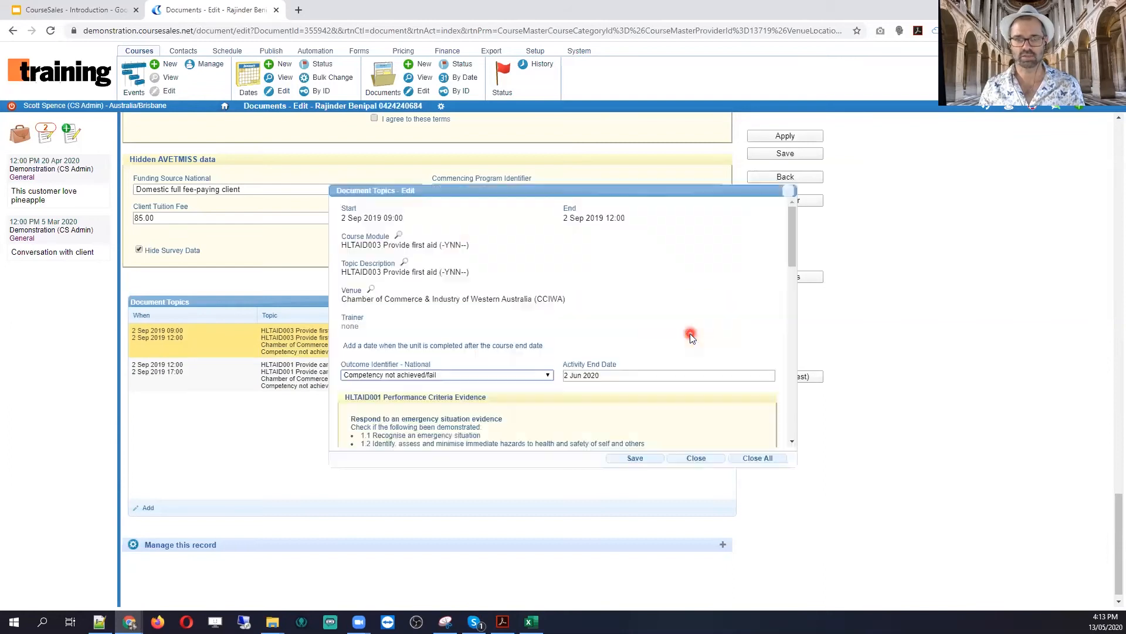
click(394, 378)
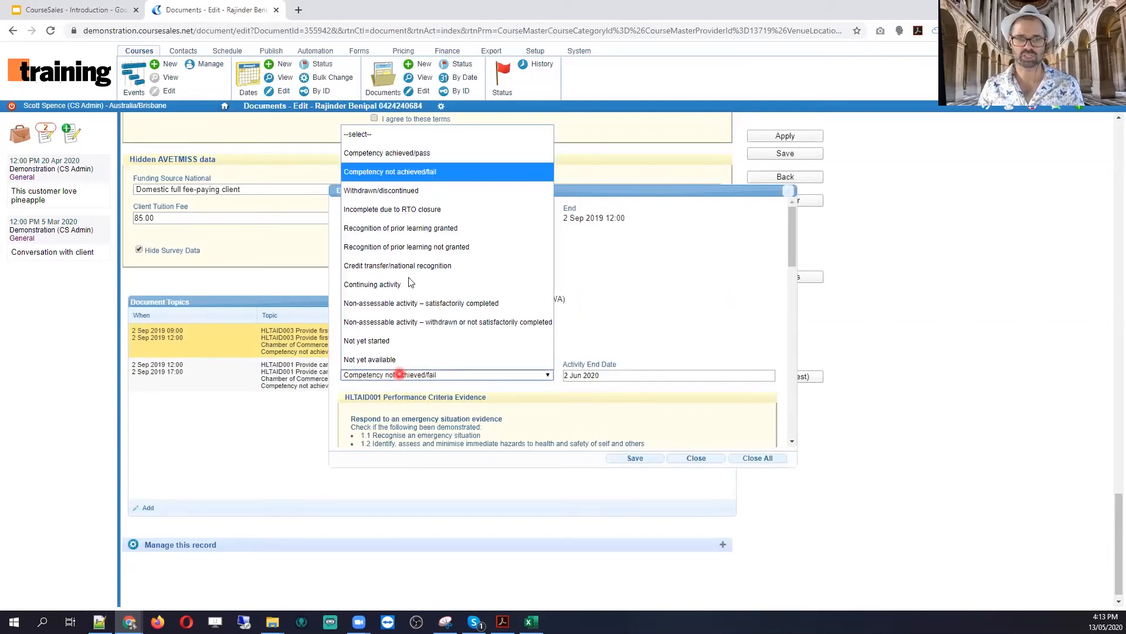
click(388, 191)
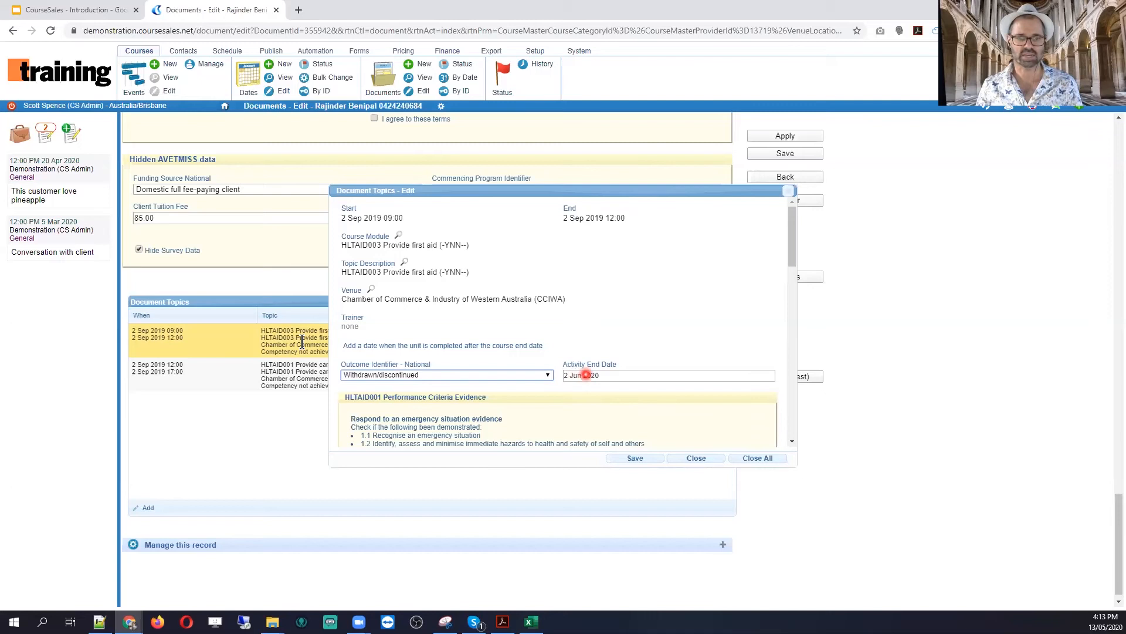
click(652, 459)
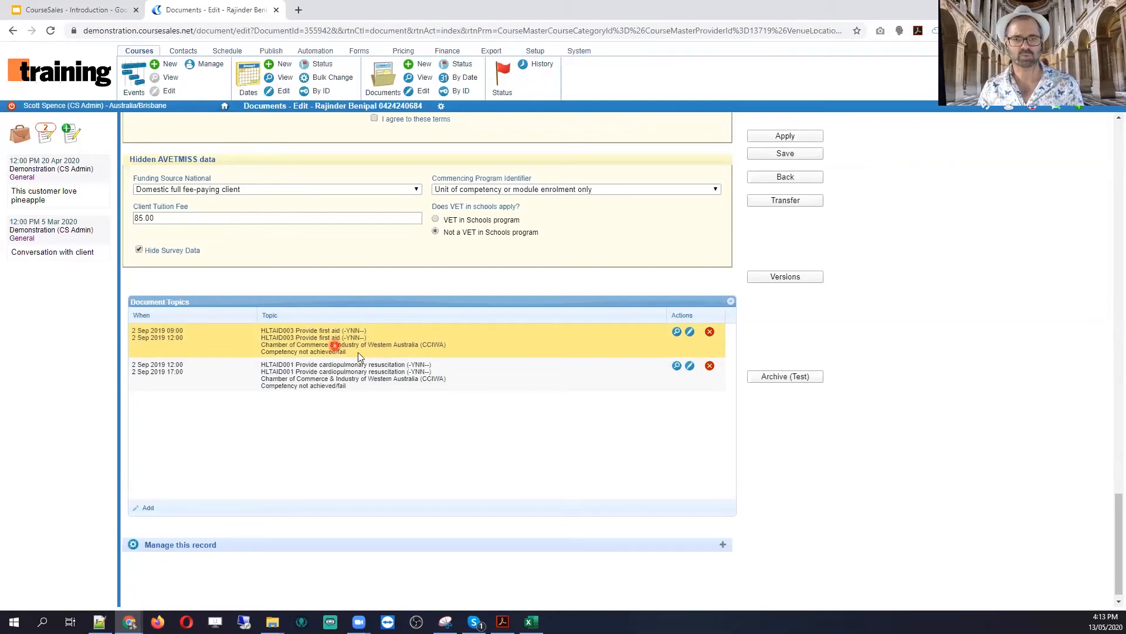
drag(351, 351, 275, 352)
click(815, 138)
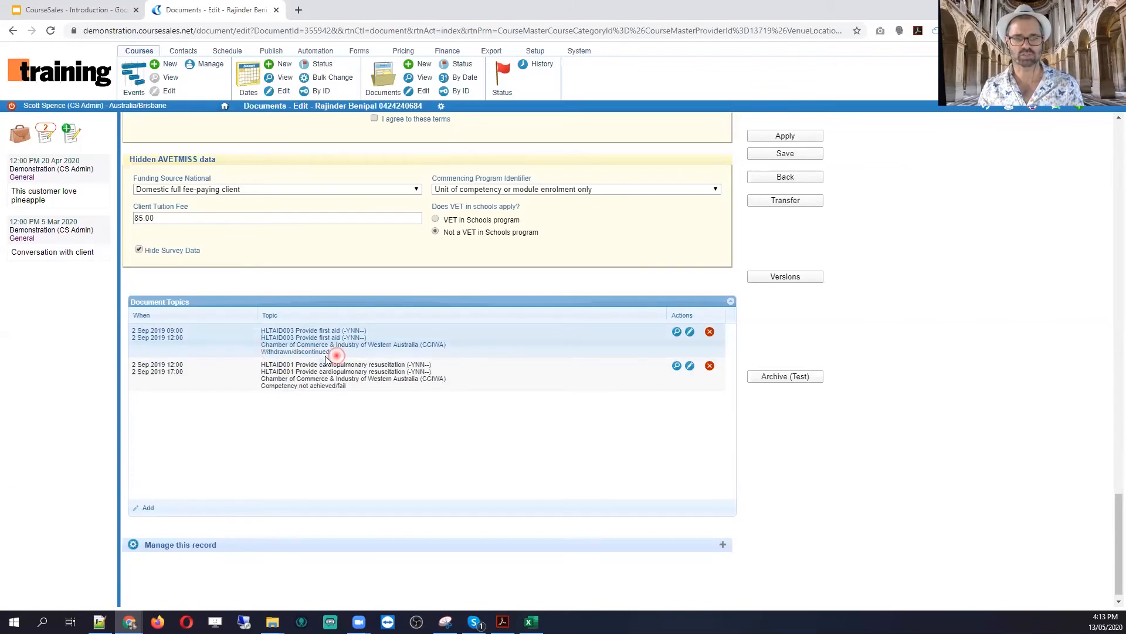
Step: Reopen the HLTAID003 topic to confirm its Withdrawn/discontinued outcome, then close the edit window
drag(330, 354, 262, 353)
click(298, 350)
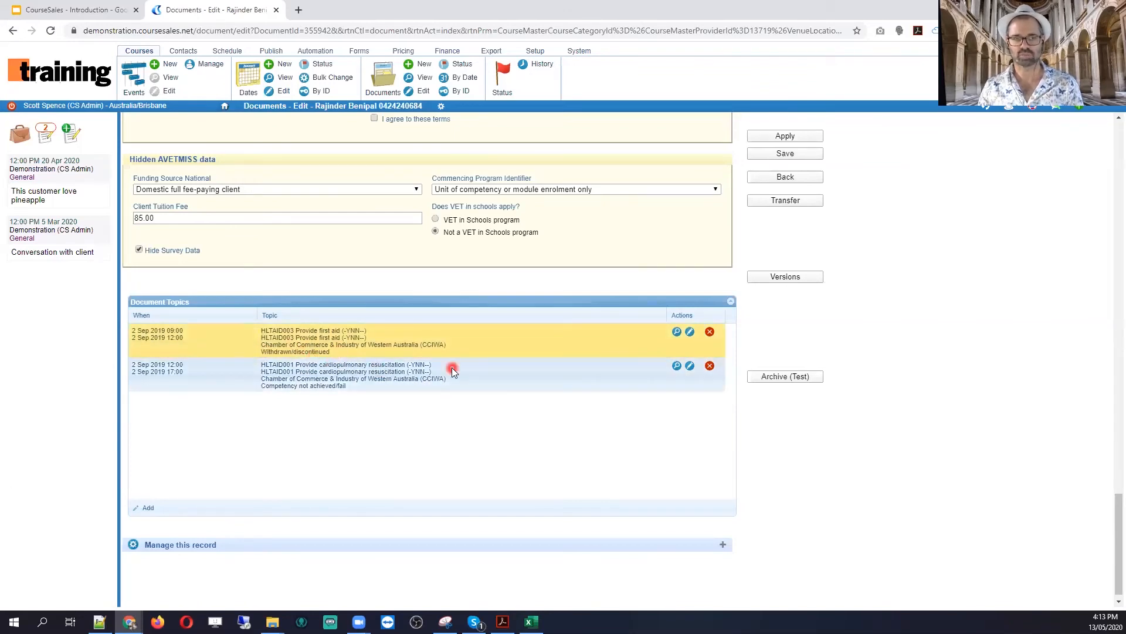
click(691, 333)
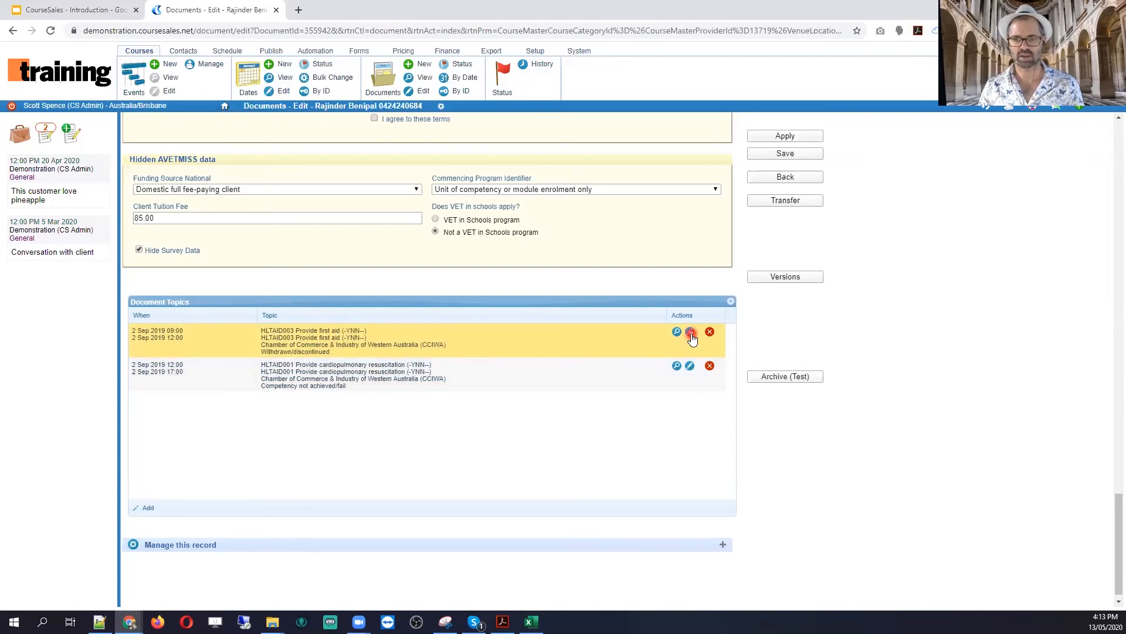
click(691, 332)
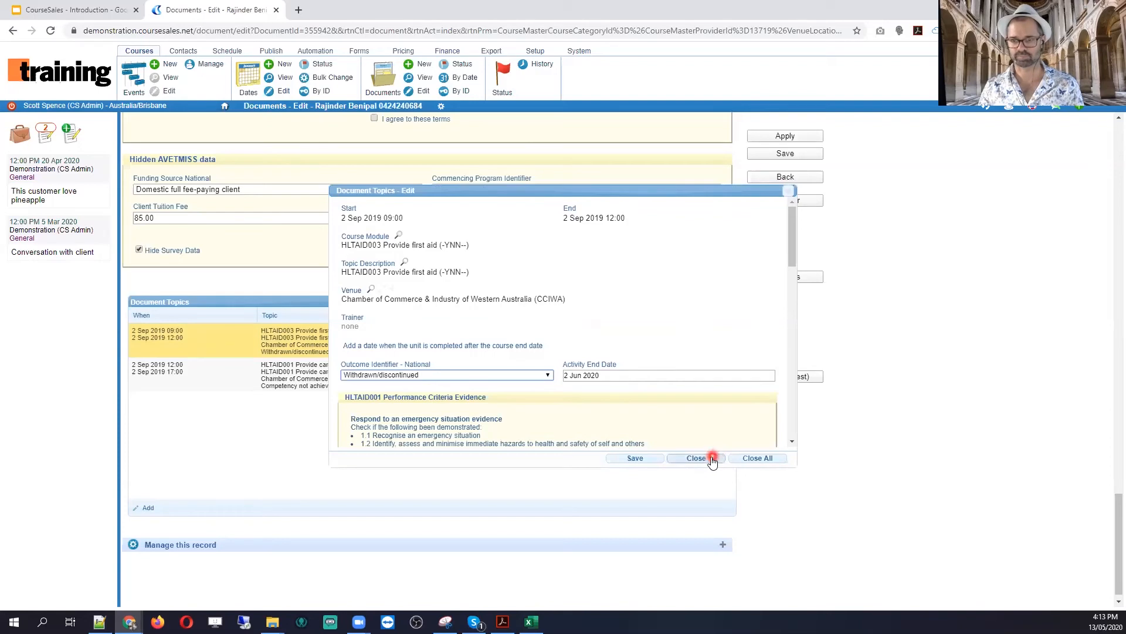
click(710, 457)
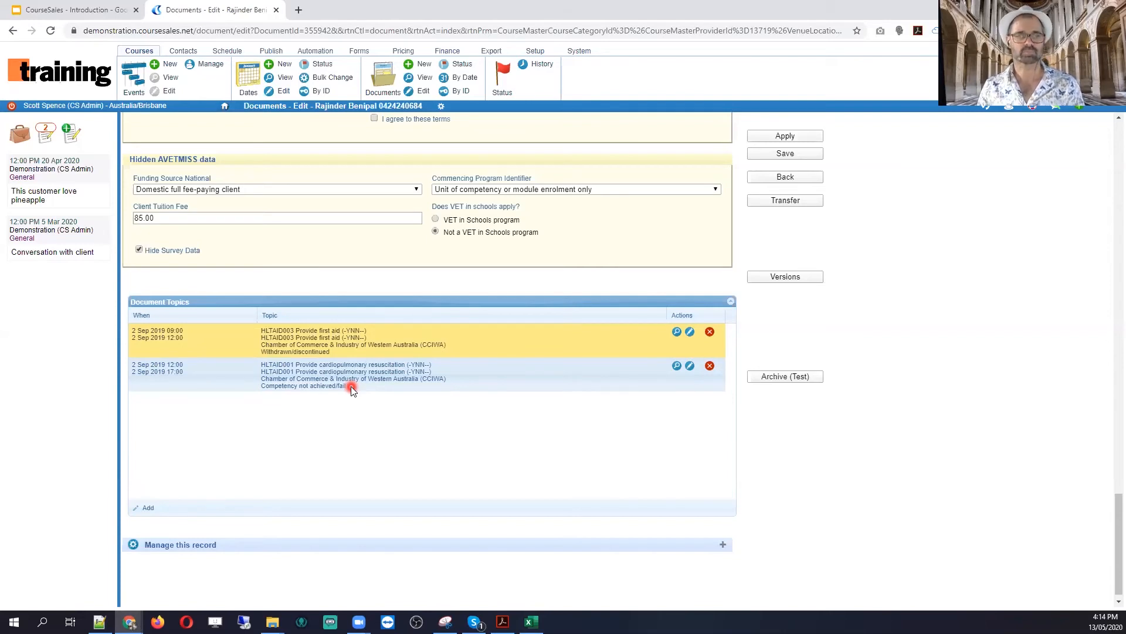
click(93, 11)
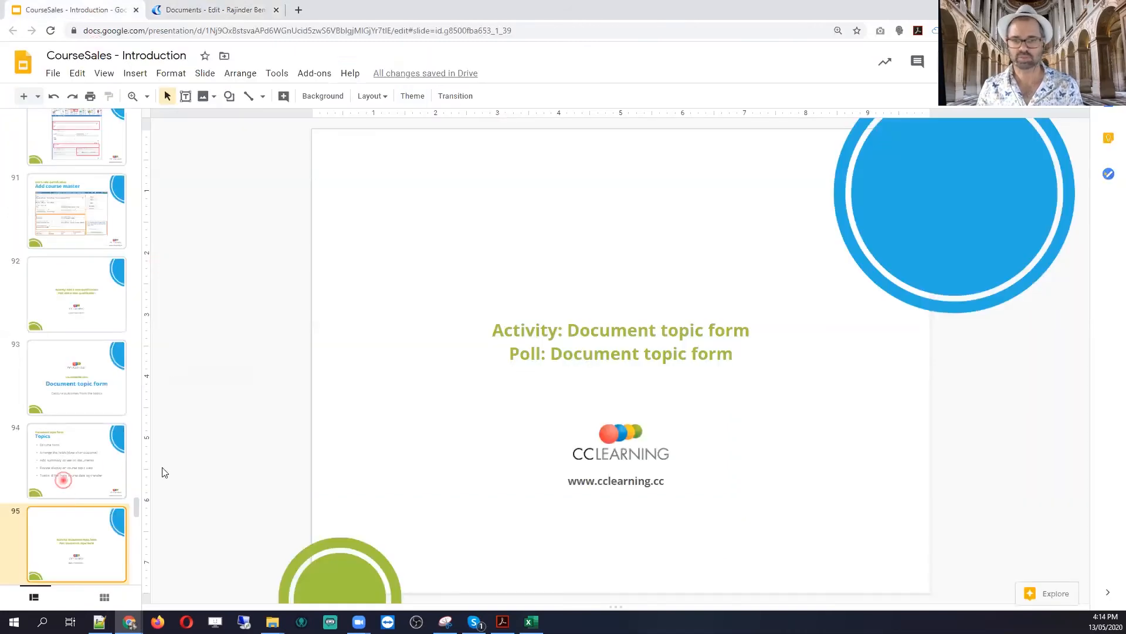
key(Up)
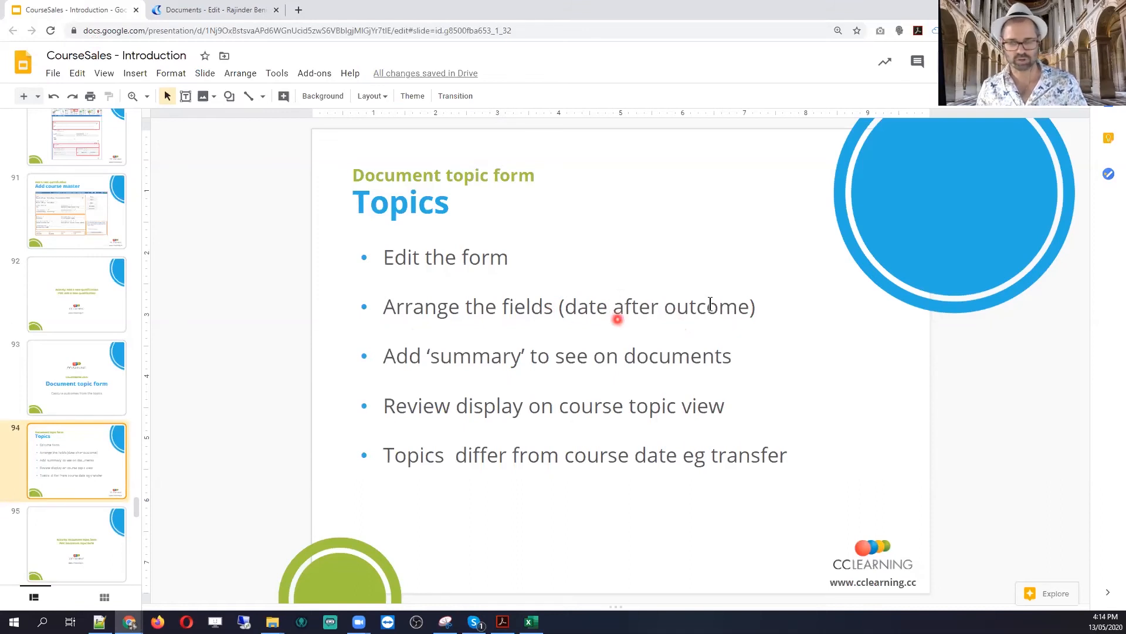
drag(440, 360, 603, 356)
click(670, 358)
drag(441, 357, 638, 357)
click(667, 356)
drag(718, 358, 453, 357)
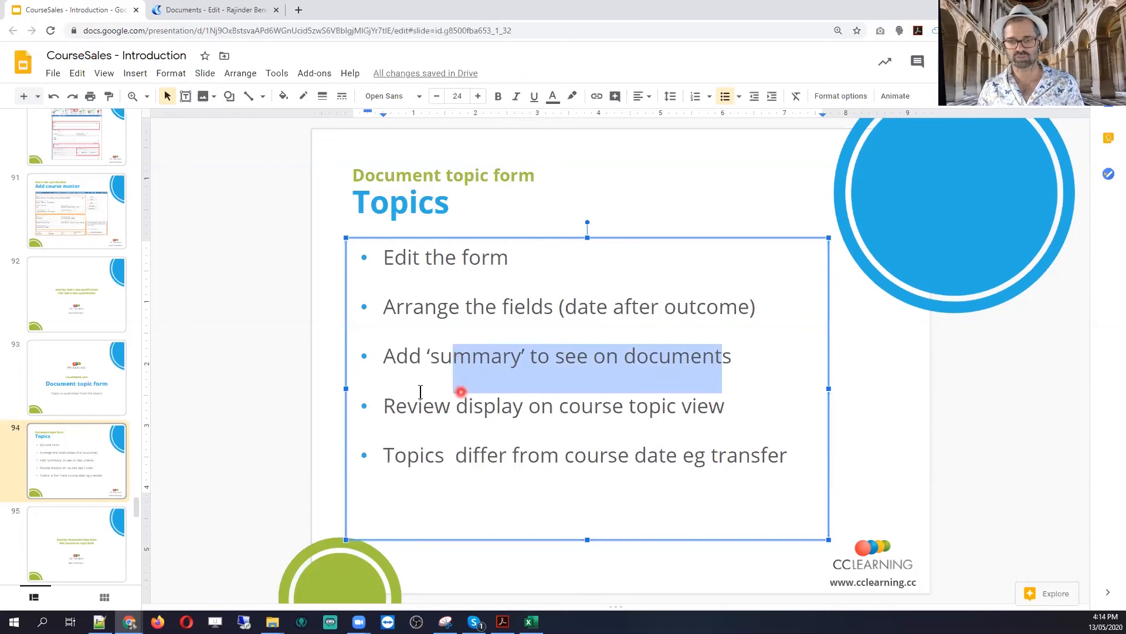
click(407, 411)
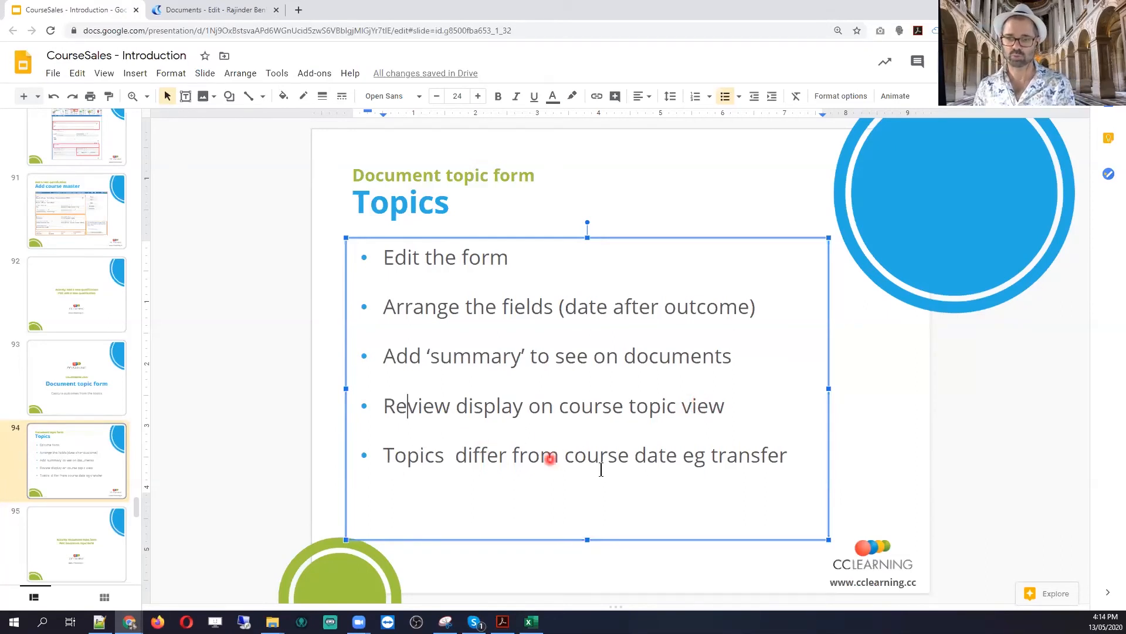
click(232, 13)
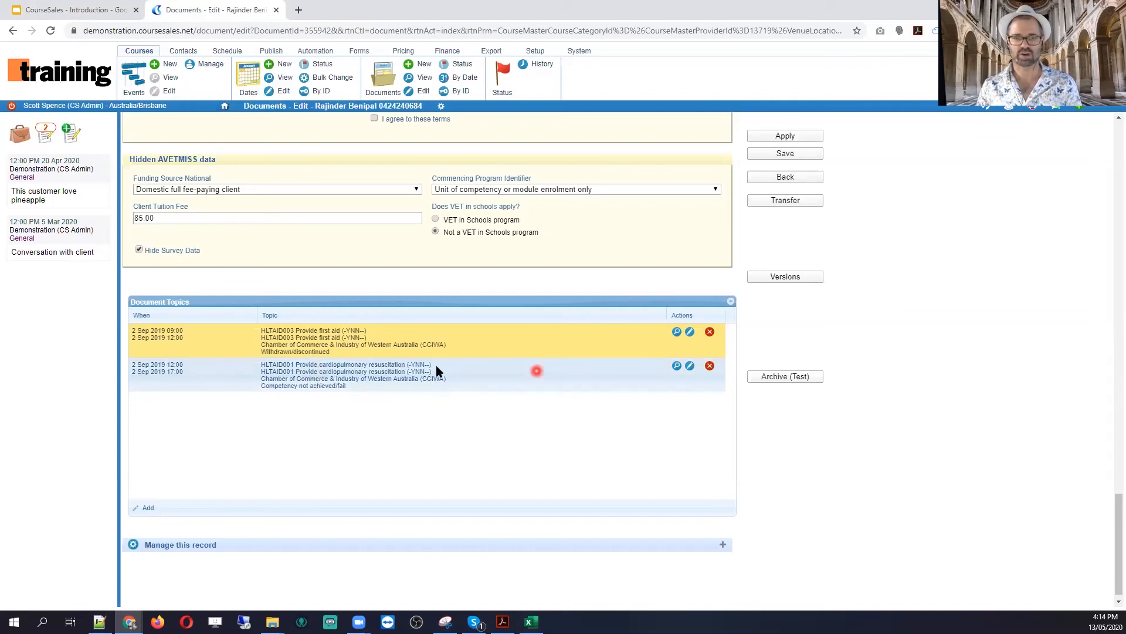
Step: Scroll to the top of the document and start its transfer to another course date
scroll(437, 371, up, 6)
scroll(437, 371, up, 20)
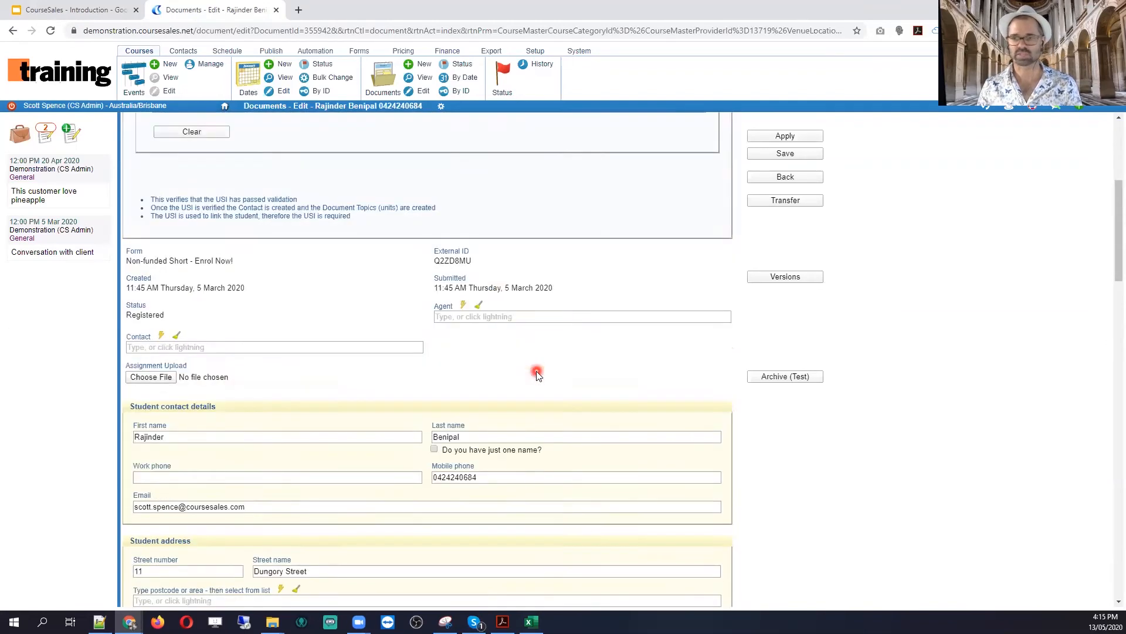
click(789, 202)
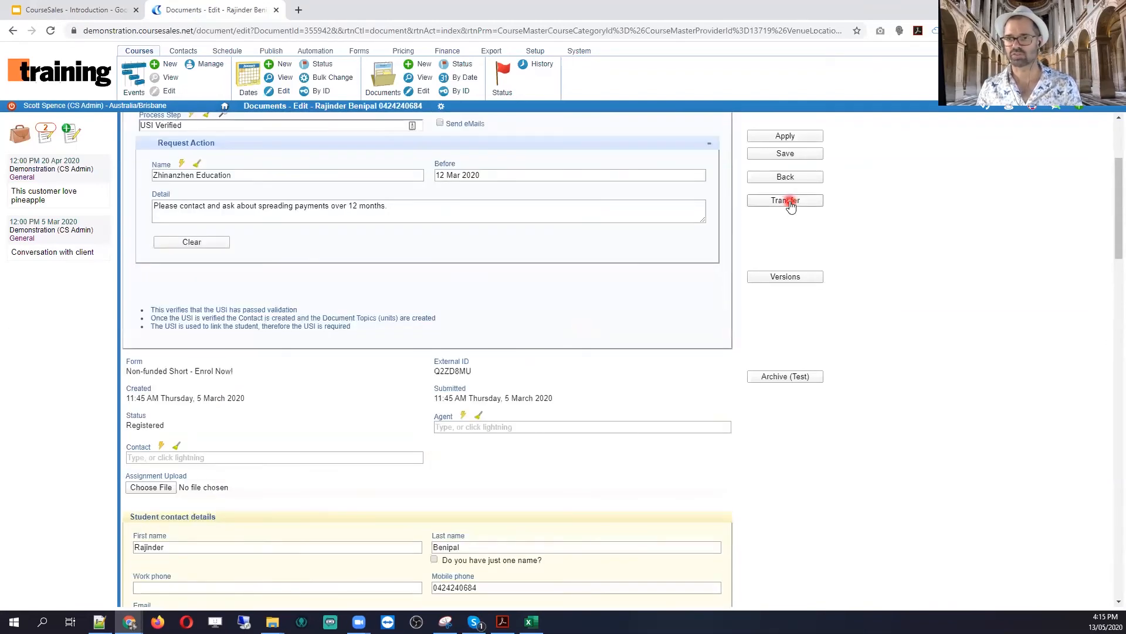
click(790, 203)
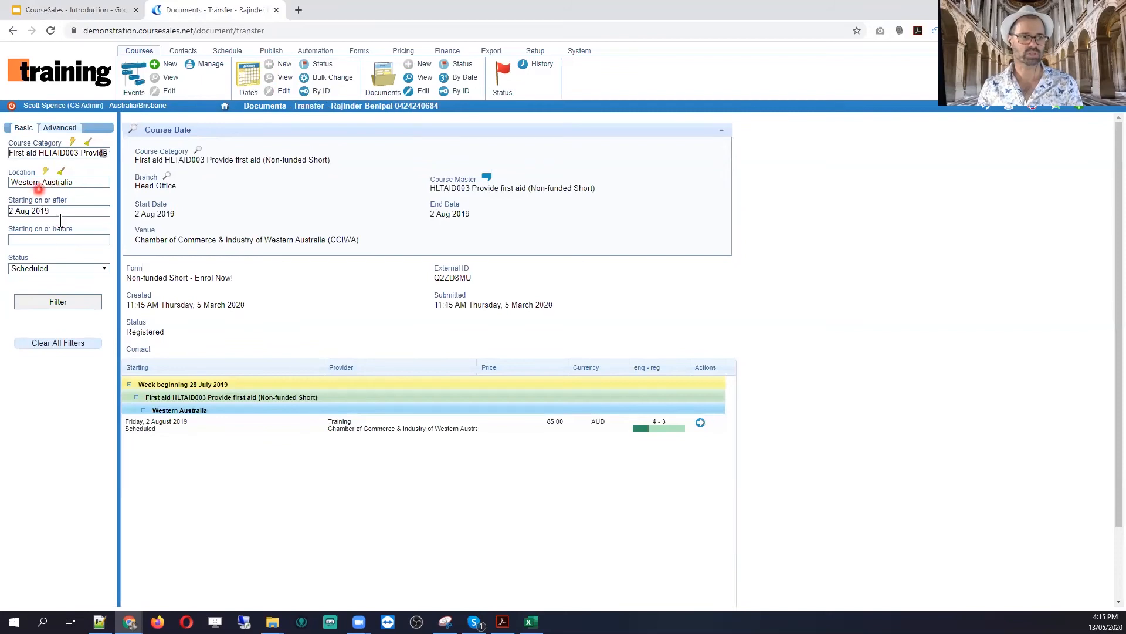
Step: Clear the category, location and start-date filters and choose the 8 April 2019 CHC50113 course date
click(69, 155)
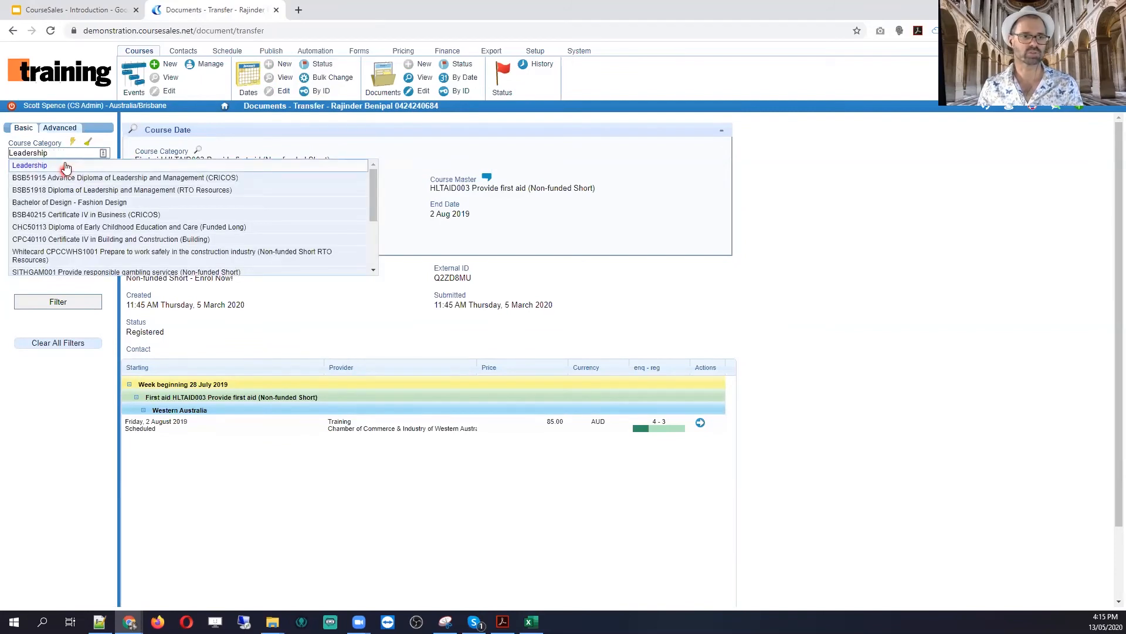
click(87, 142)
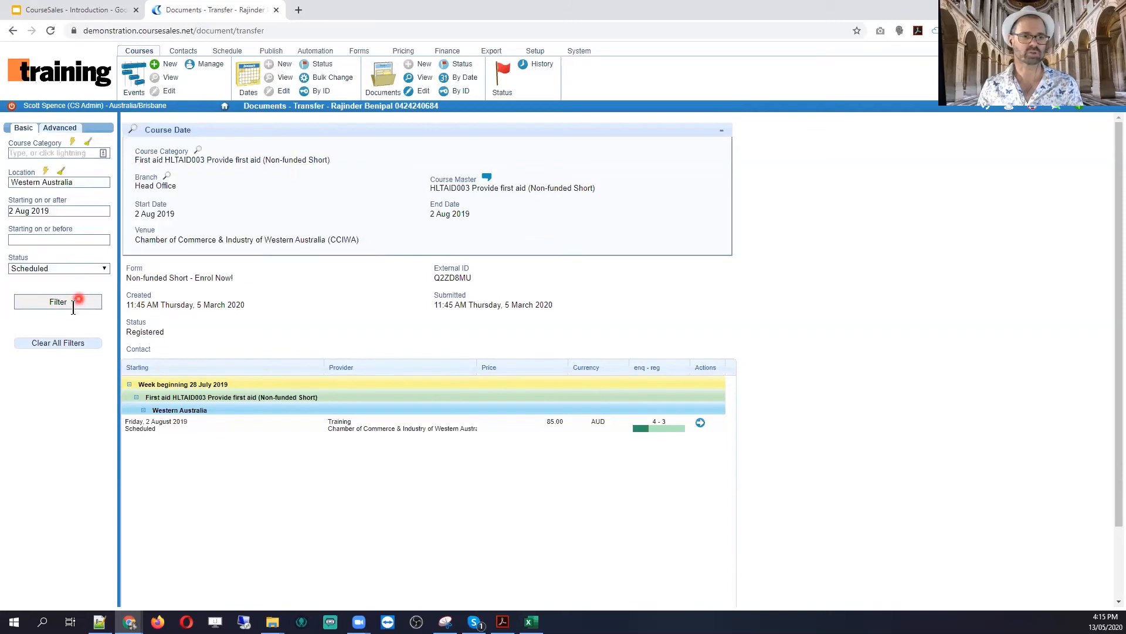
click(61, 171)
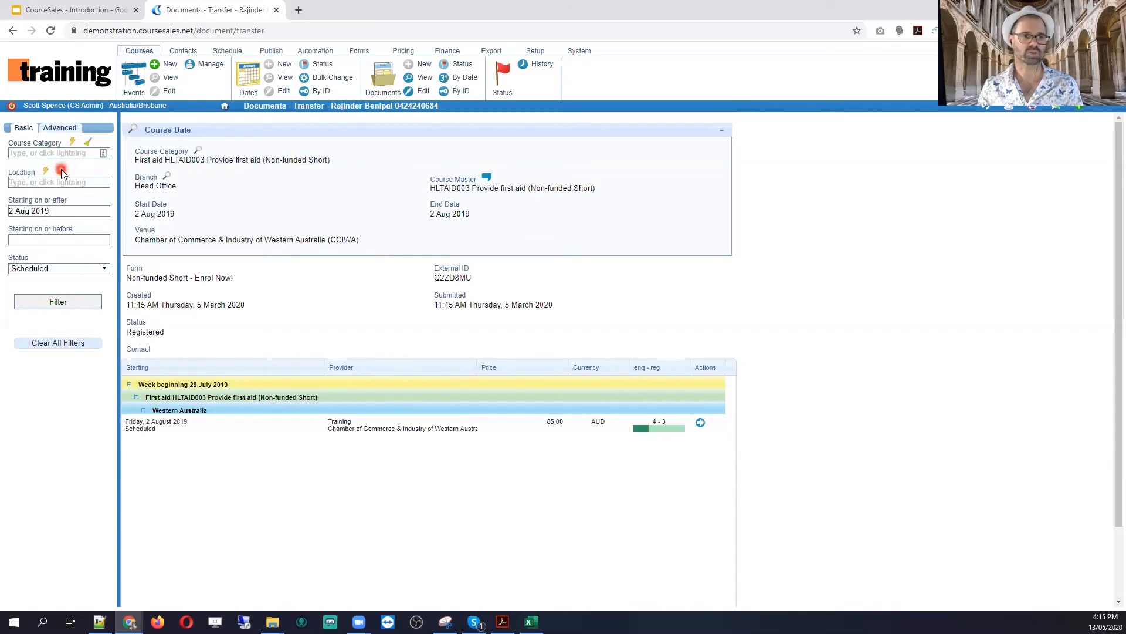
click(45, 211)
key(ctrl+a)
key(BackSpace)
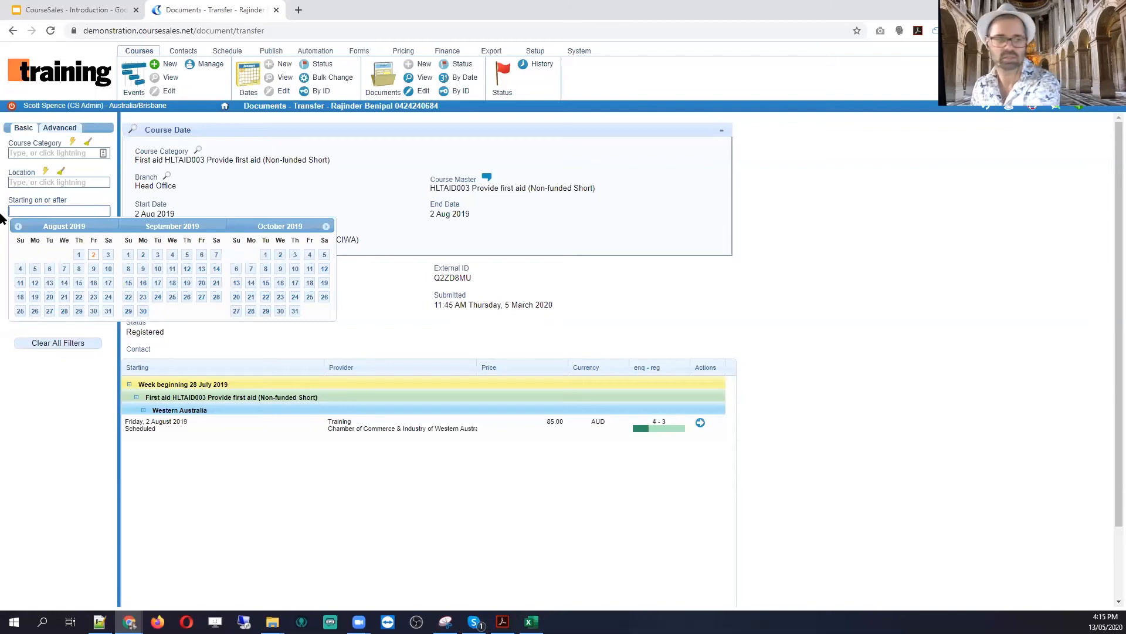
click(63, 307)
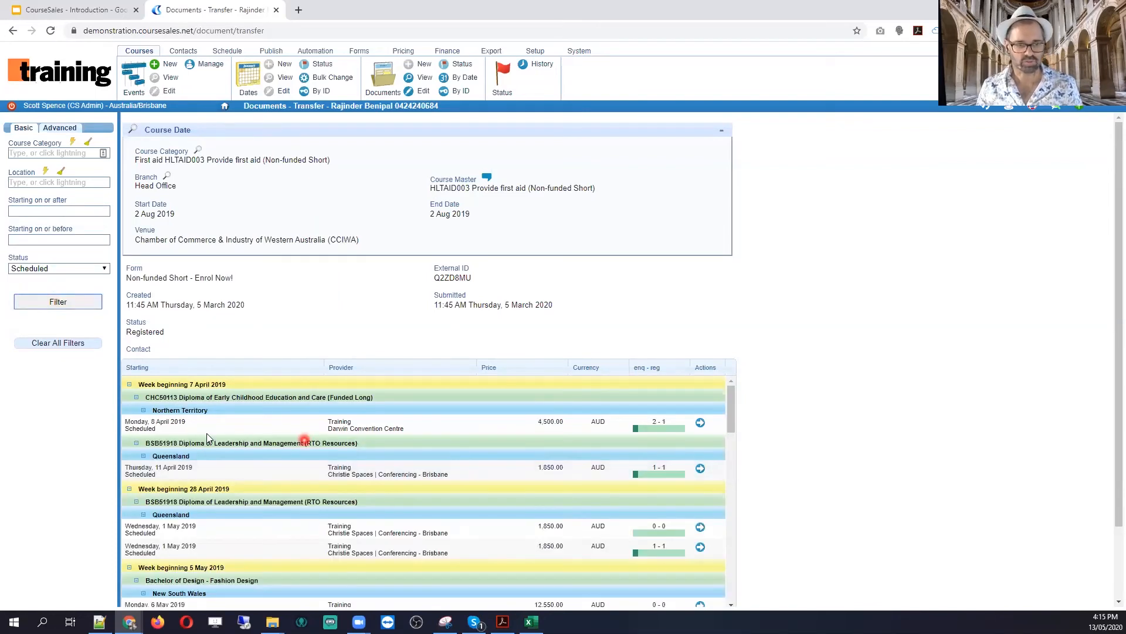
click(700, 422)
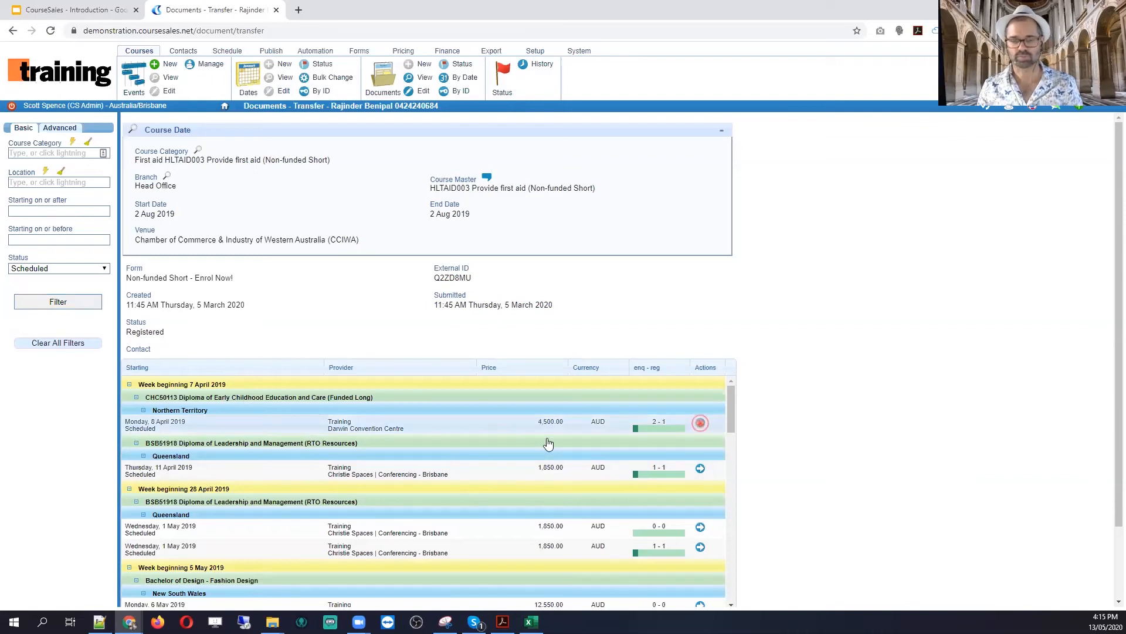
click(370, 423)
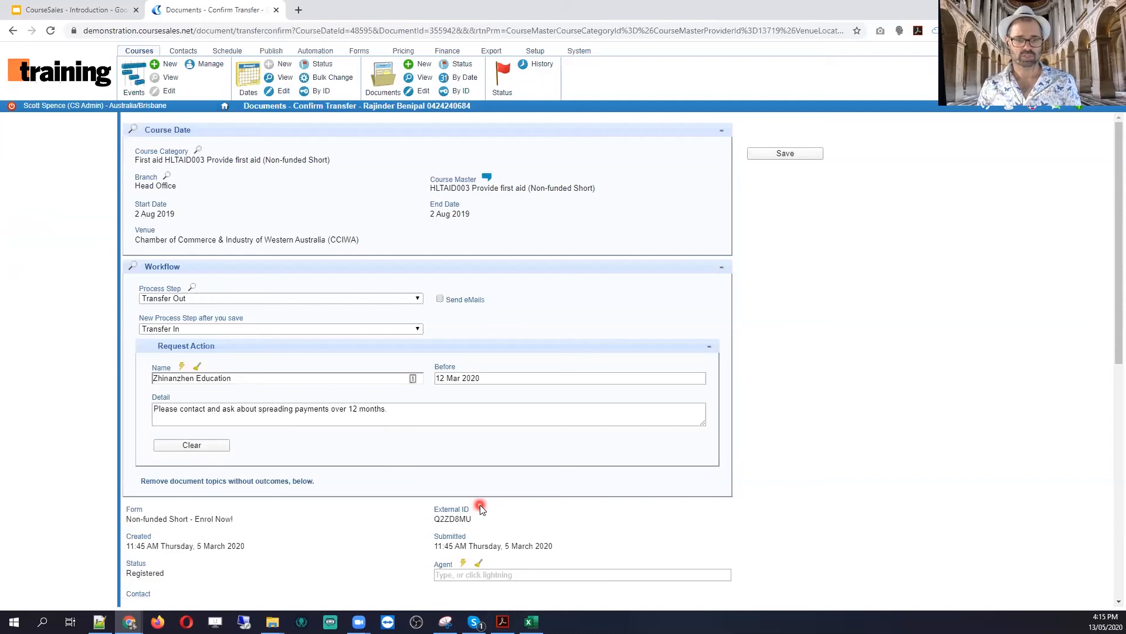
Step: On the confirm-transfer page, remove the Withdrawn/discontinued HLTAID003 topic from the document
scroll(480, 505, down, 6)
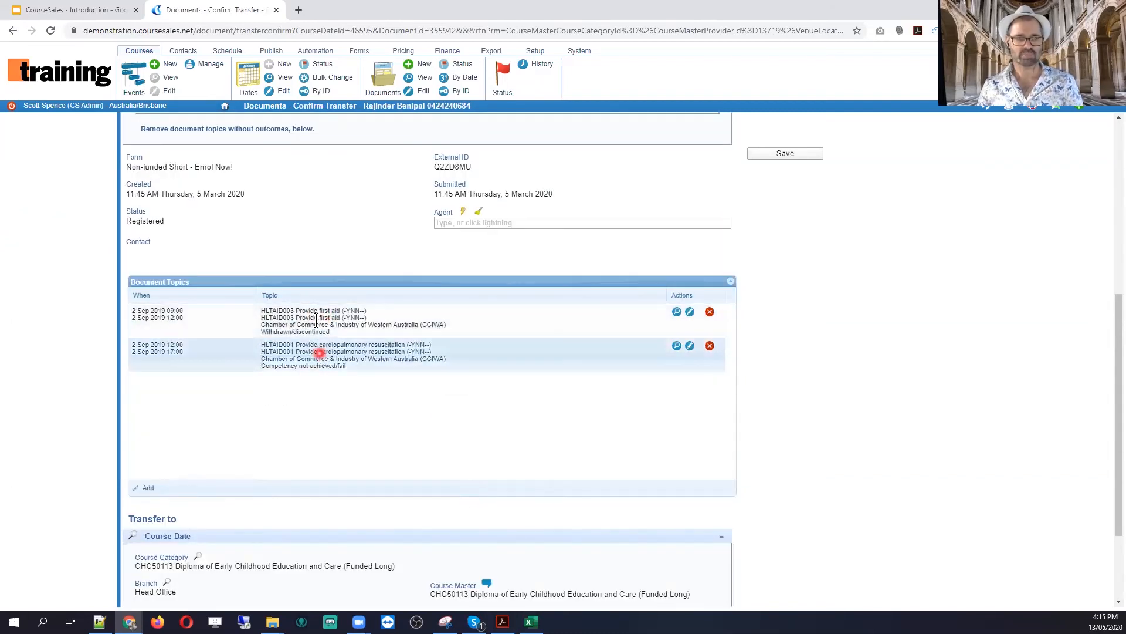
drag(264, 334, 329, 332)
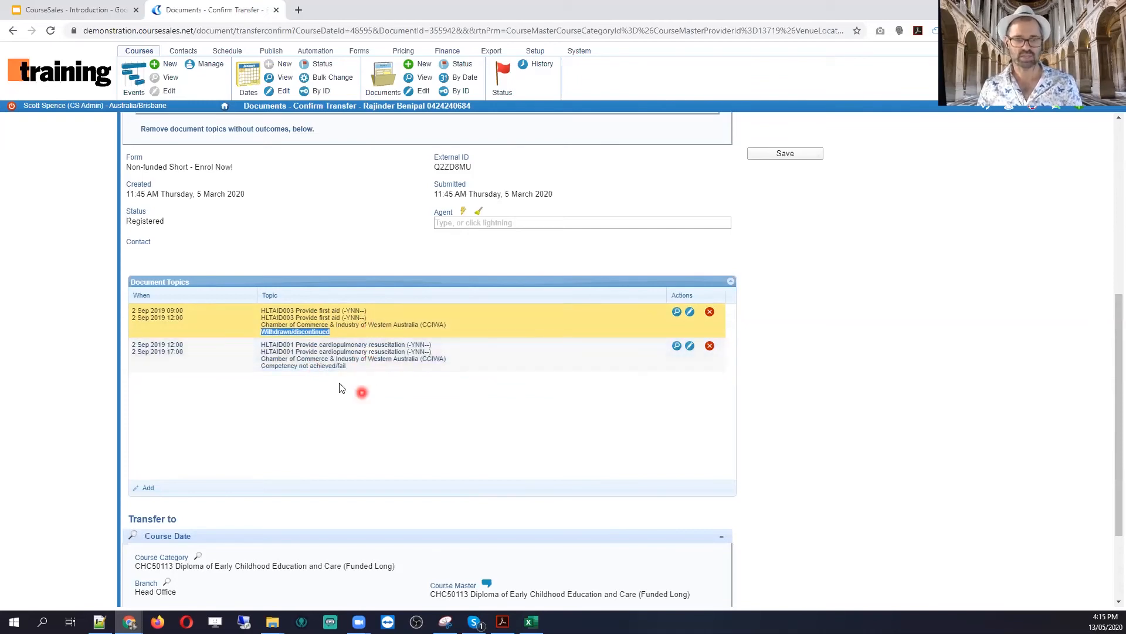
scroll(383, 387, up, 4)
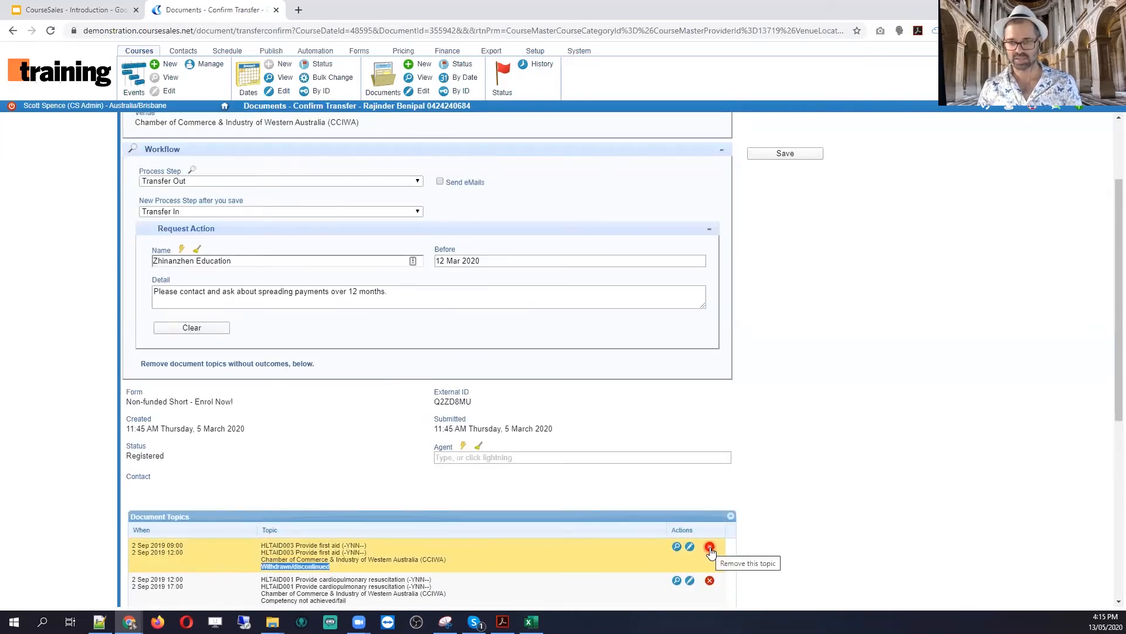
scroll(710, 549, down, 3)
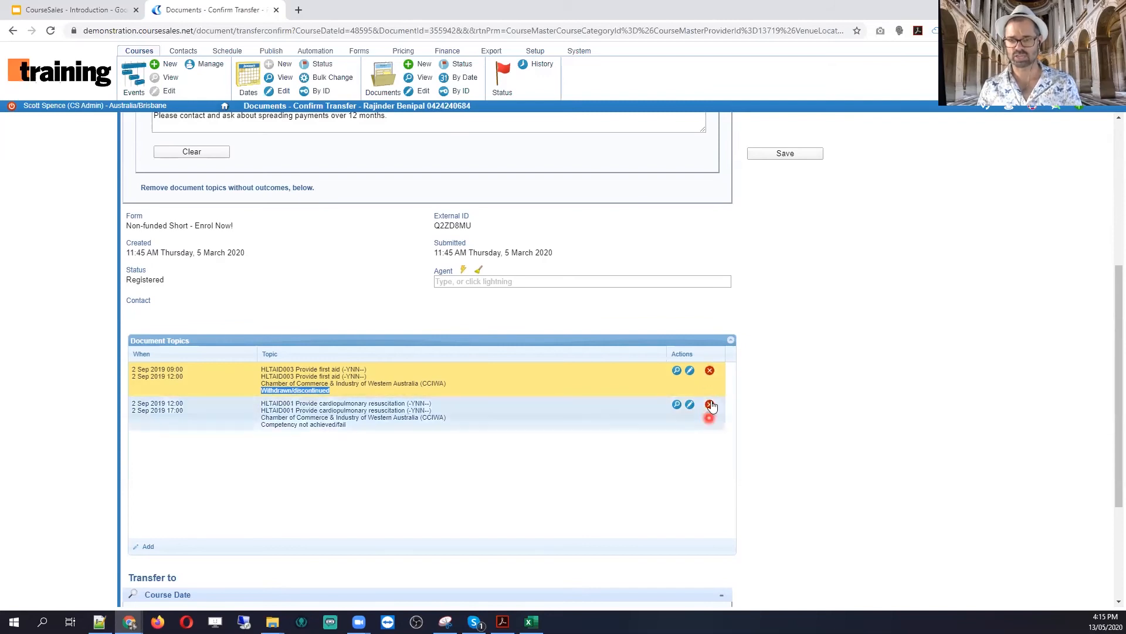
scroll(547, 401, up, 5)
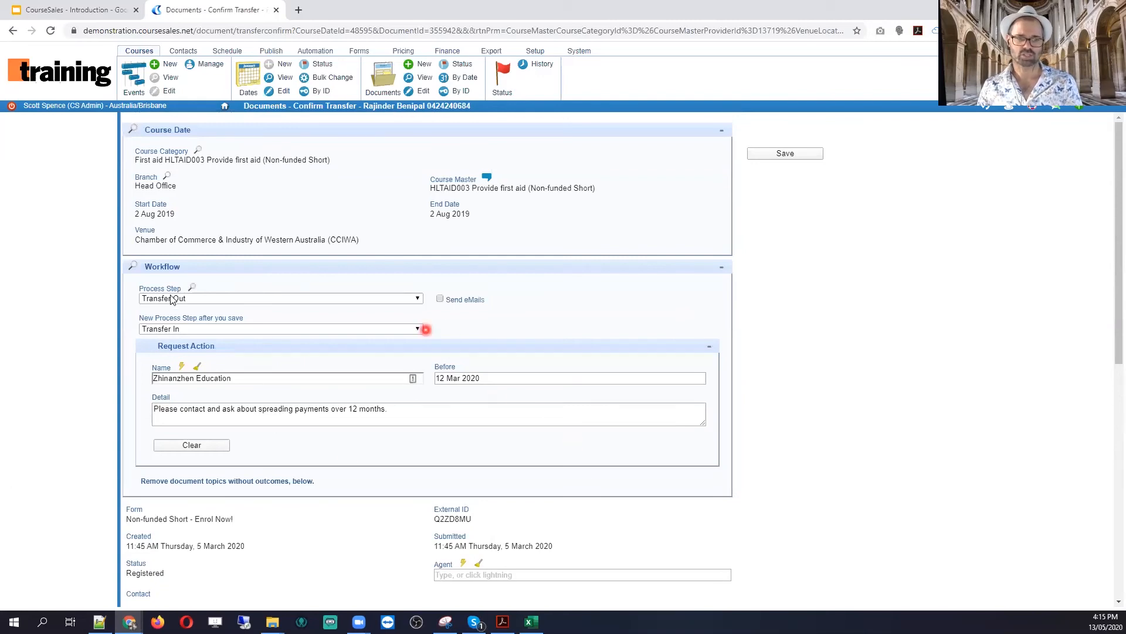
scroll(605, 445, down, 5)
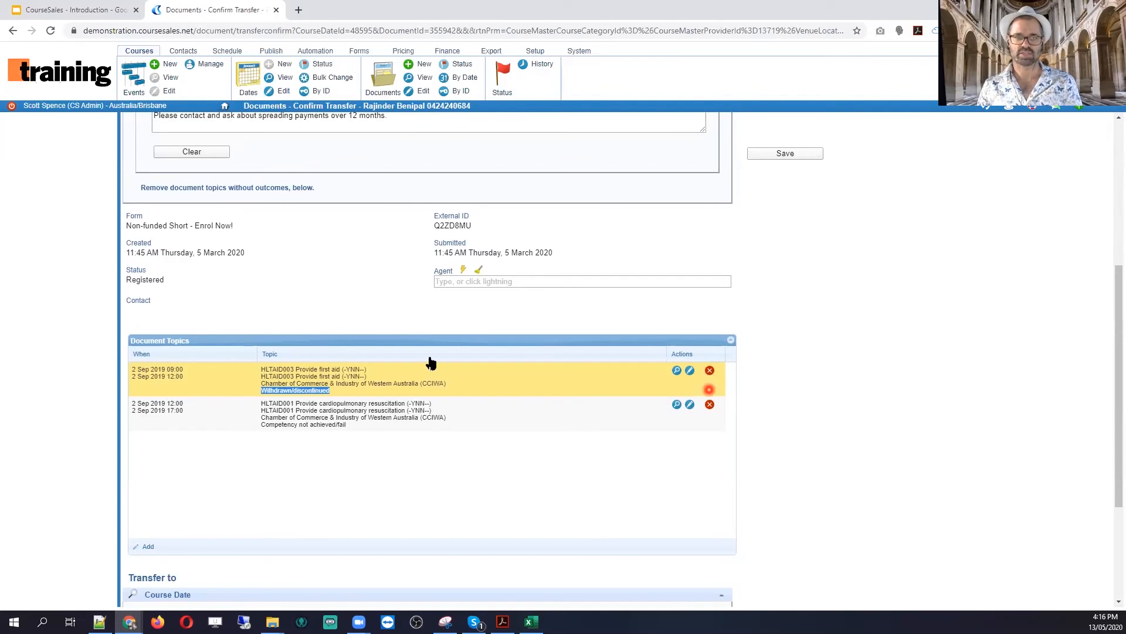
scroll(411, 355, up, 3)
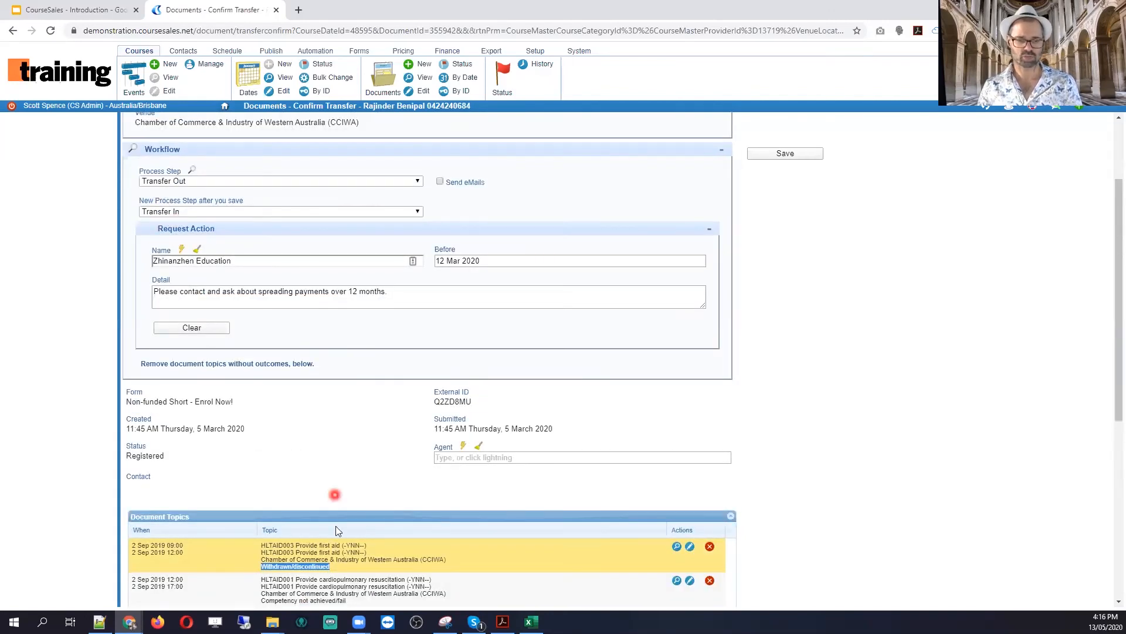
scroll(335, 526, down, 1)
click(711, 489)
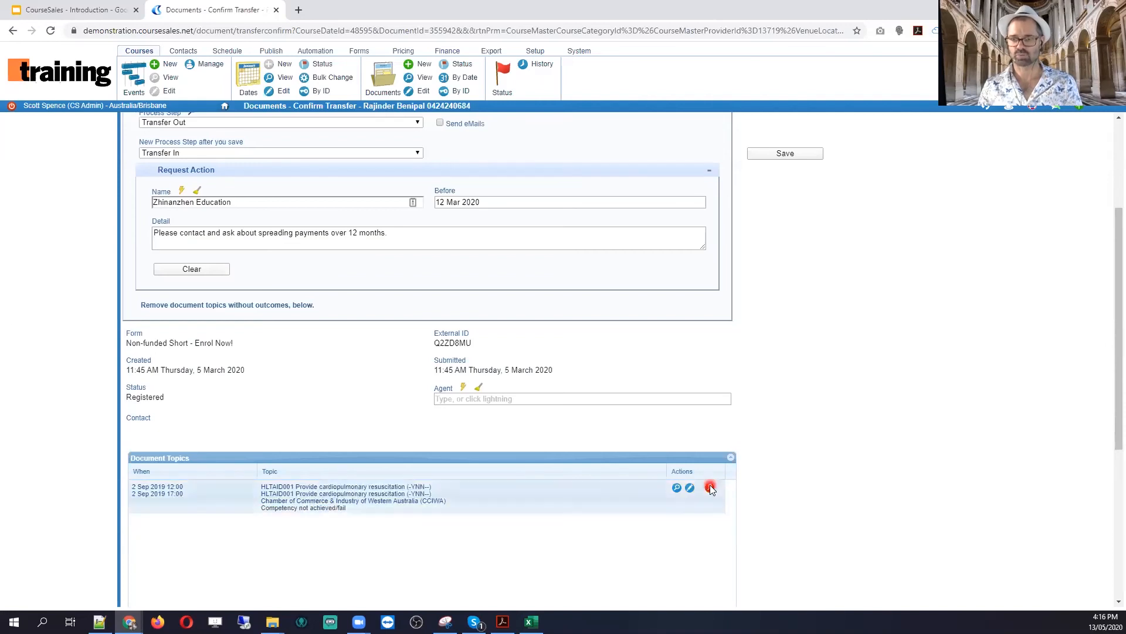
click(710, 488)
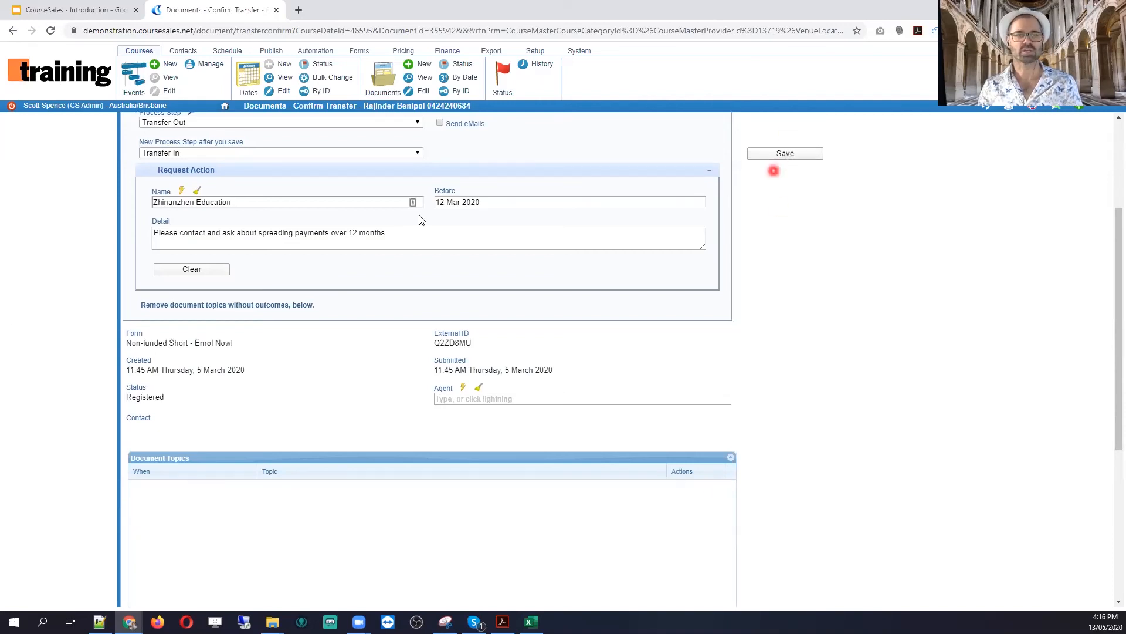
Step: Save the transfer to the 8 April 2019 CHC50113 date and go to Course Dates
click(803, 156)
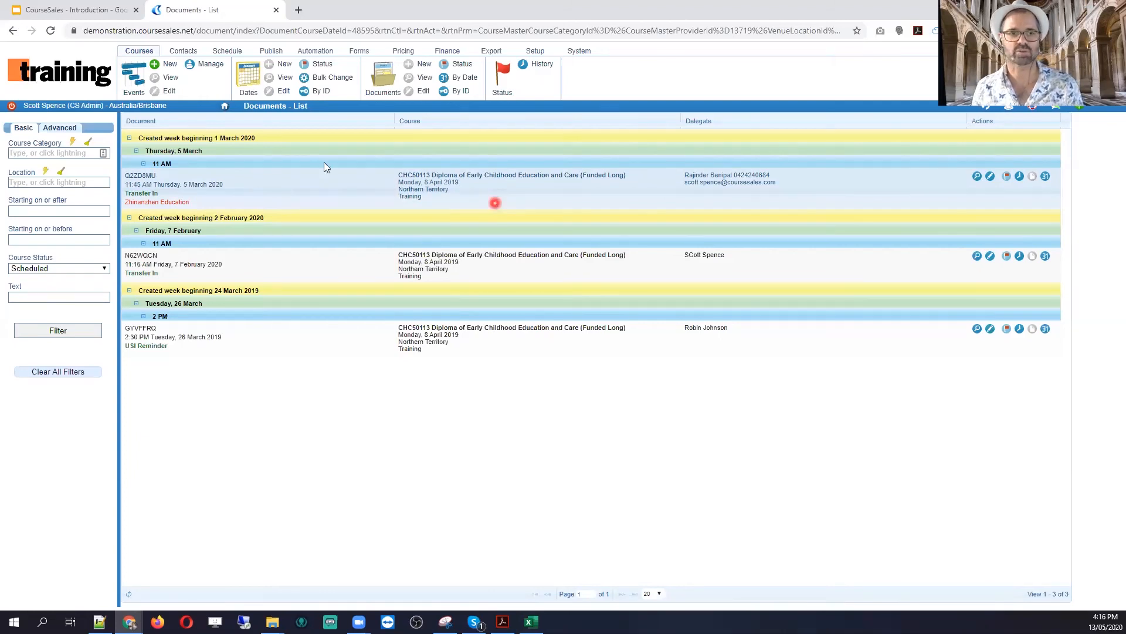
click(244, 84)
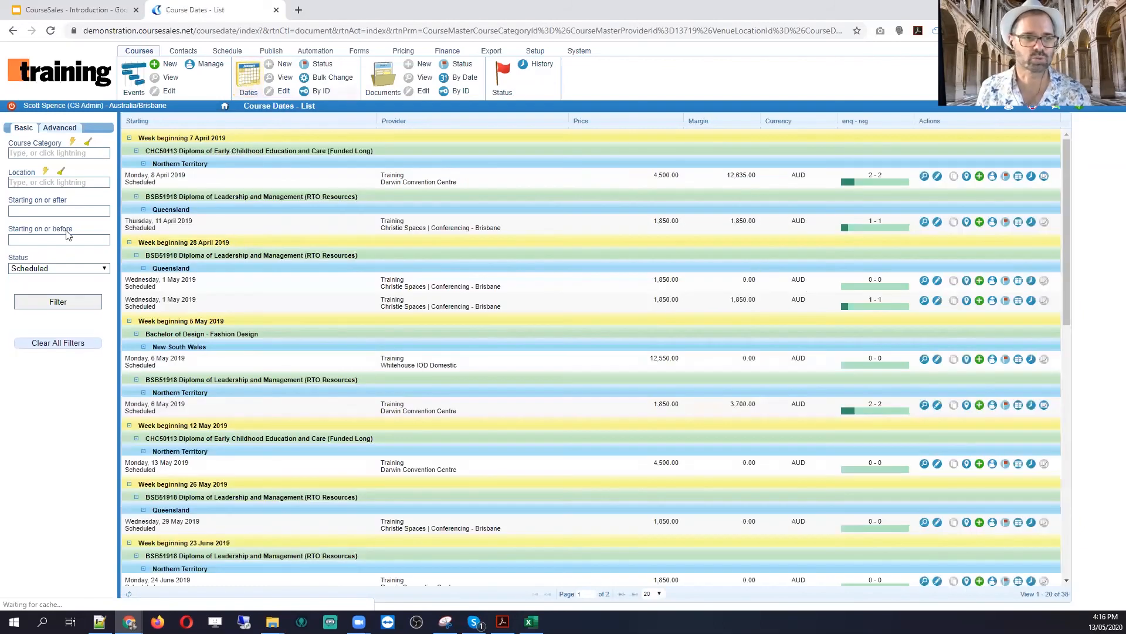
Step: Filter course dates to completed ones in the First aid HLTAID001 category
click(71, 147)
scroll(78, 219, down, 2)
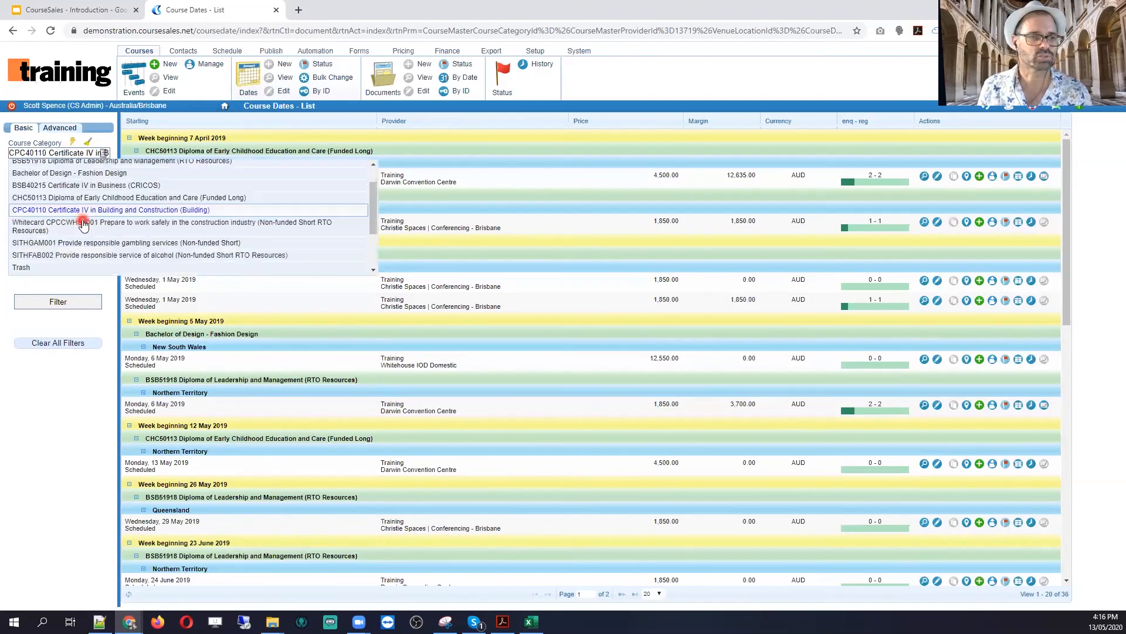
click(86, 237)
click(75, 304)
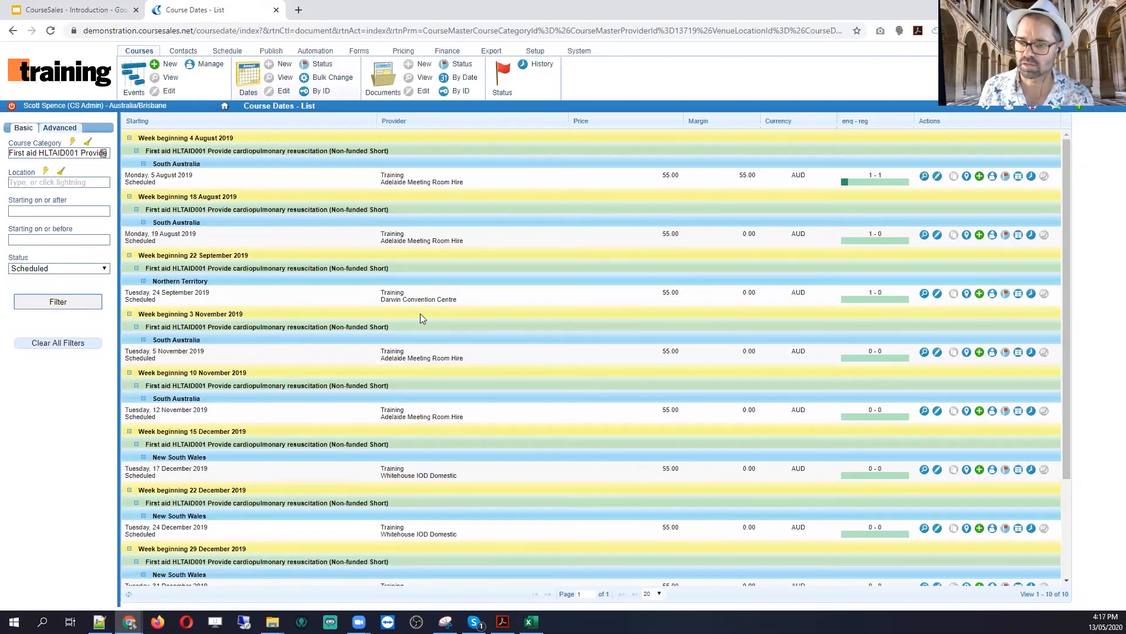
scroll(782, 349, down, 3)
scroll(781, 348, up, 3)
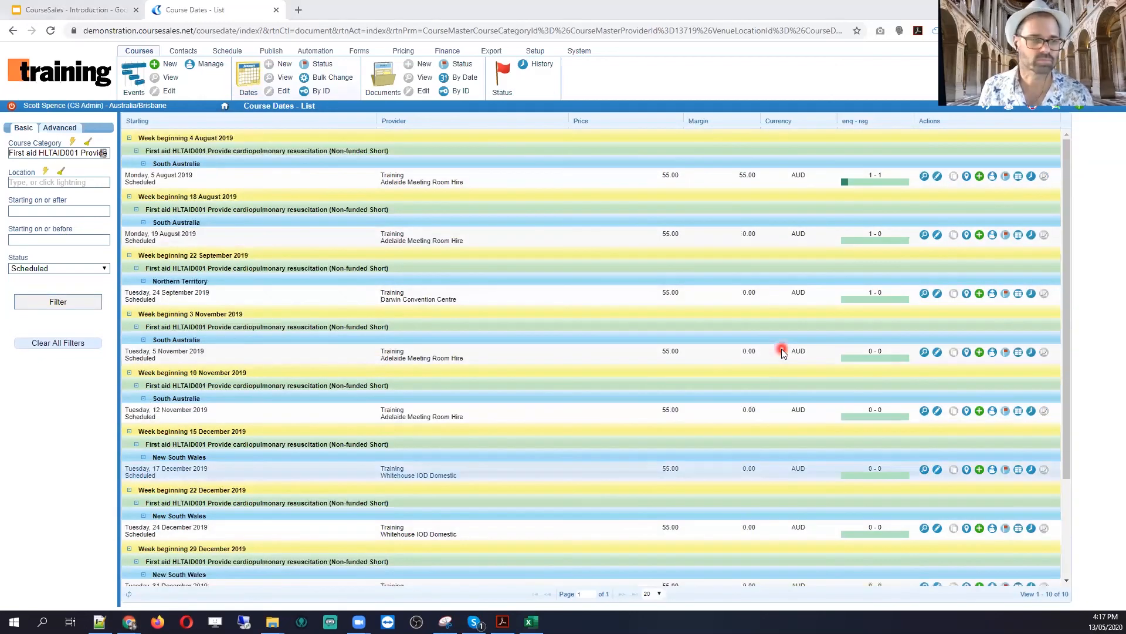
click(28, 269)
click(35, 320)
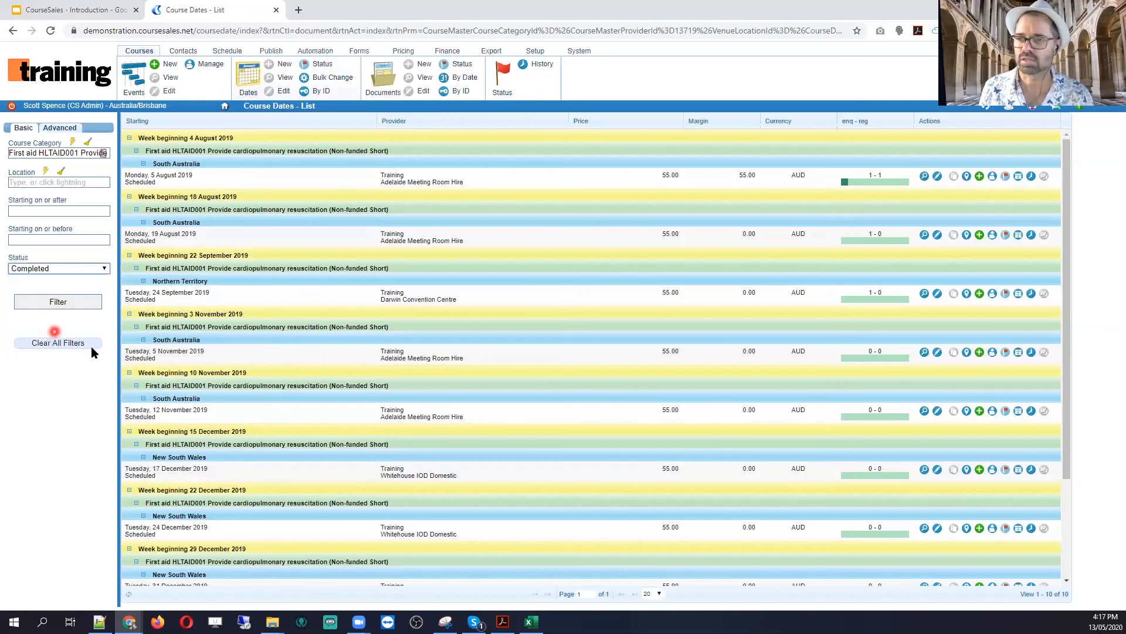
click(66, 302)
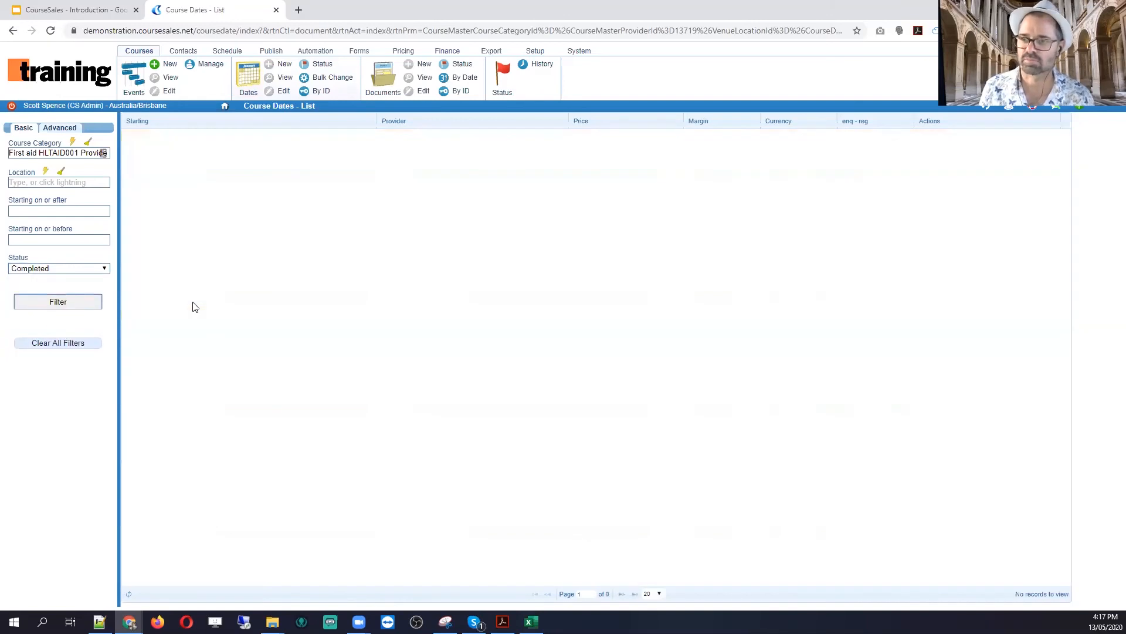
Step: Switch the category filter to First aid HLTAID004 and clear the course status filter
click(71, 144)
click(84, 182)
scroll(92, 219, down, 1)
click(97, 259)
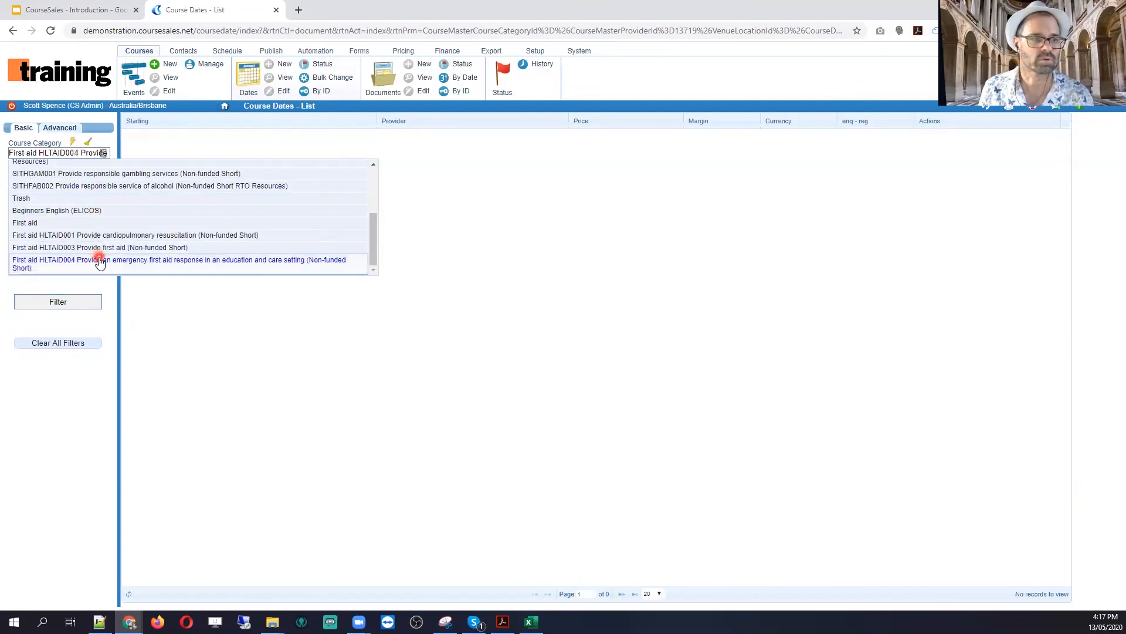
click(71, 302)
click(60, 268)
click(71, 288)
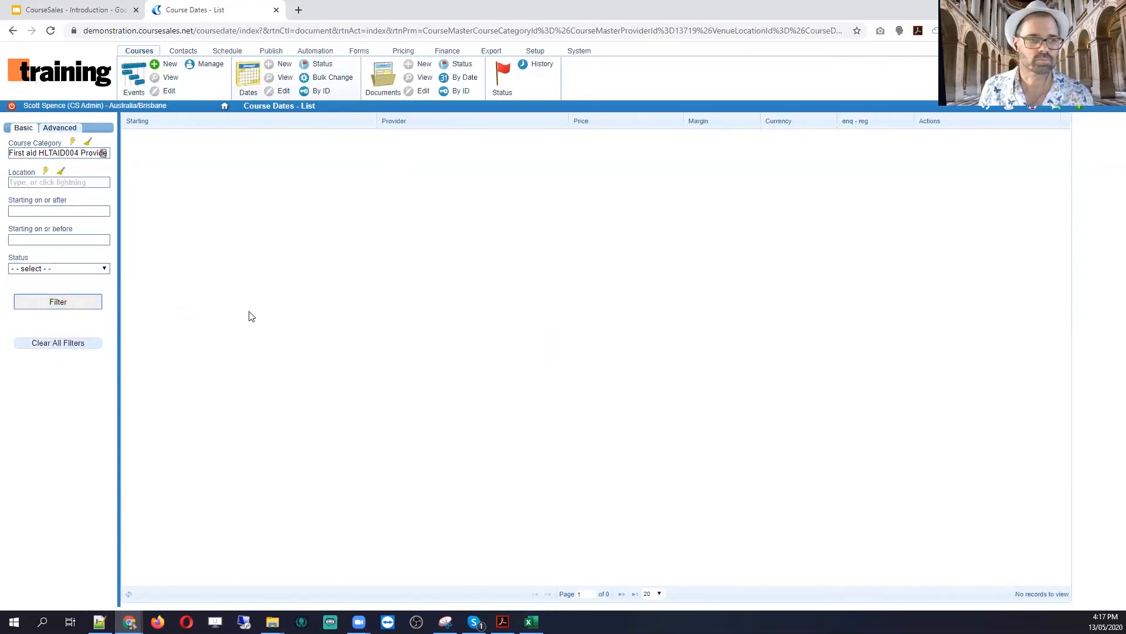
Step: List First aid HLTAID003 course dates and open Document Topics for the 2 Aug 2019 date
click(71, 142)
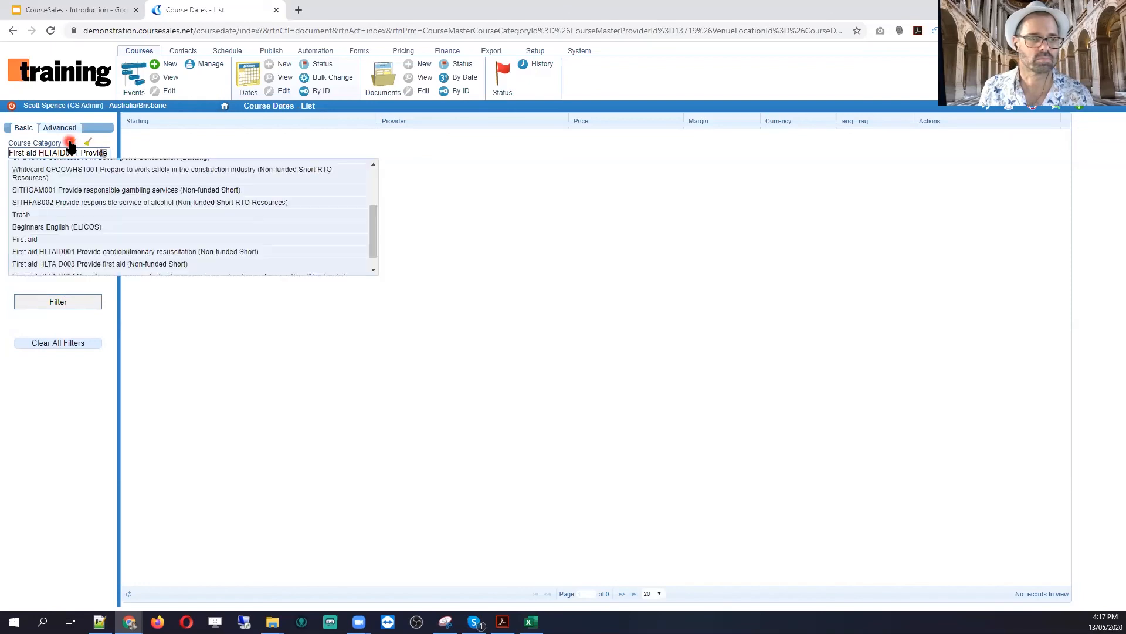
scroll(87, 218, up, 1)
scroll(88, 219, down, 1)
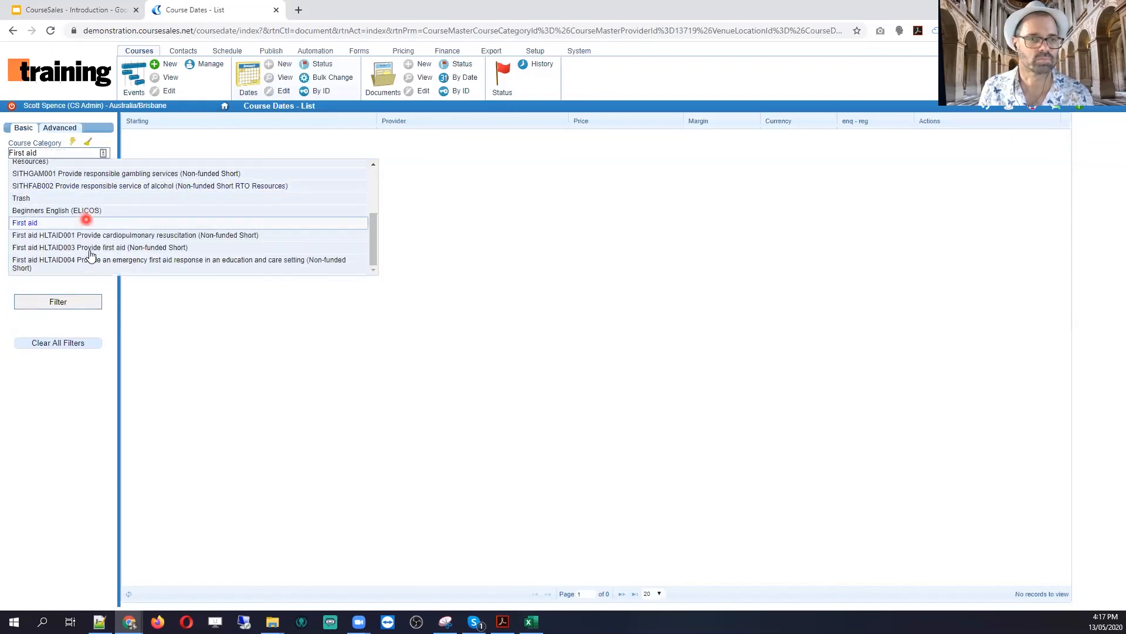
click(90, 248)
click(58, 301)
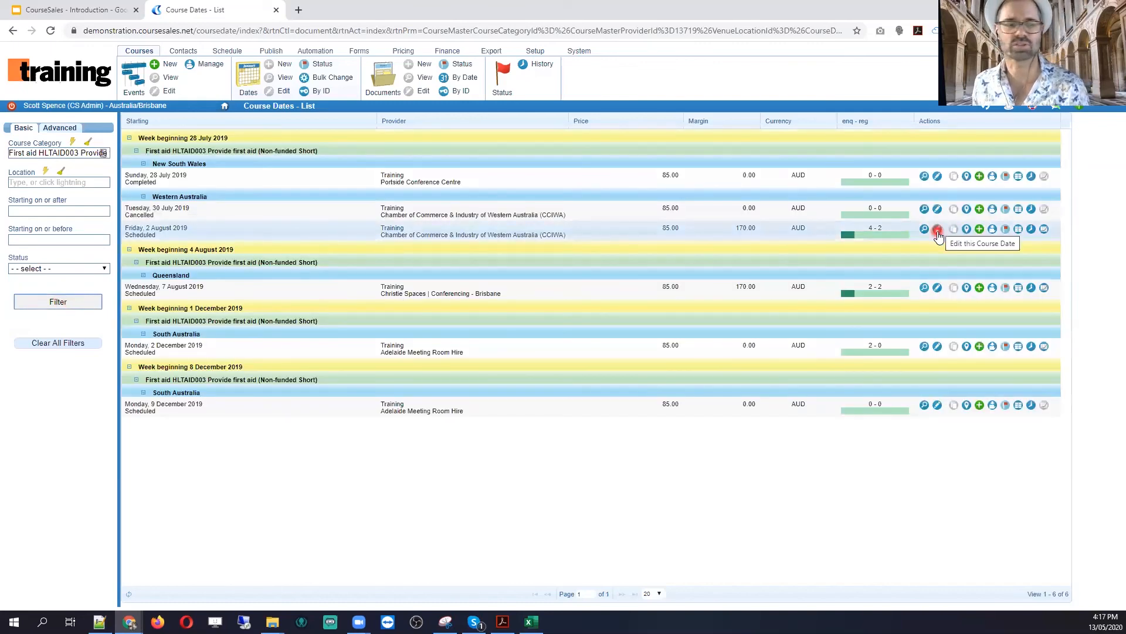
click(937, 233)
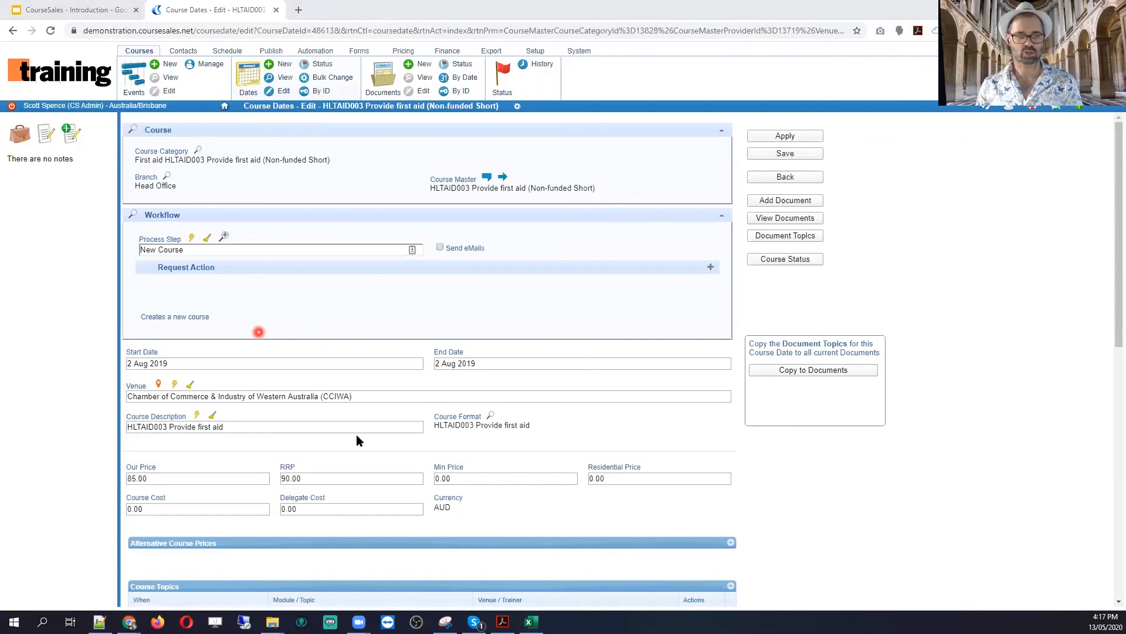
click(789, 238)
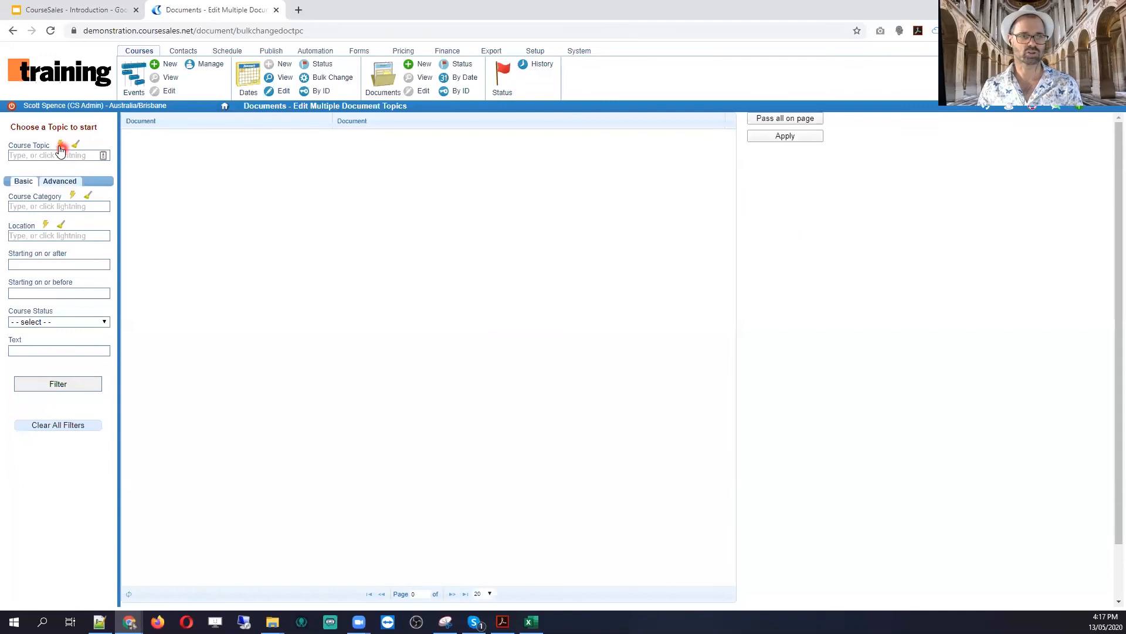
Step: Filter the bulk topic editor by the HLTAID003 Provide first aid topic
click(59, 145)
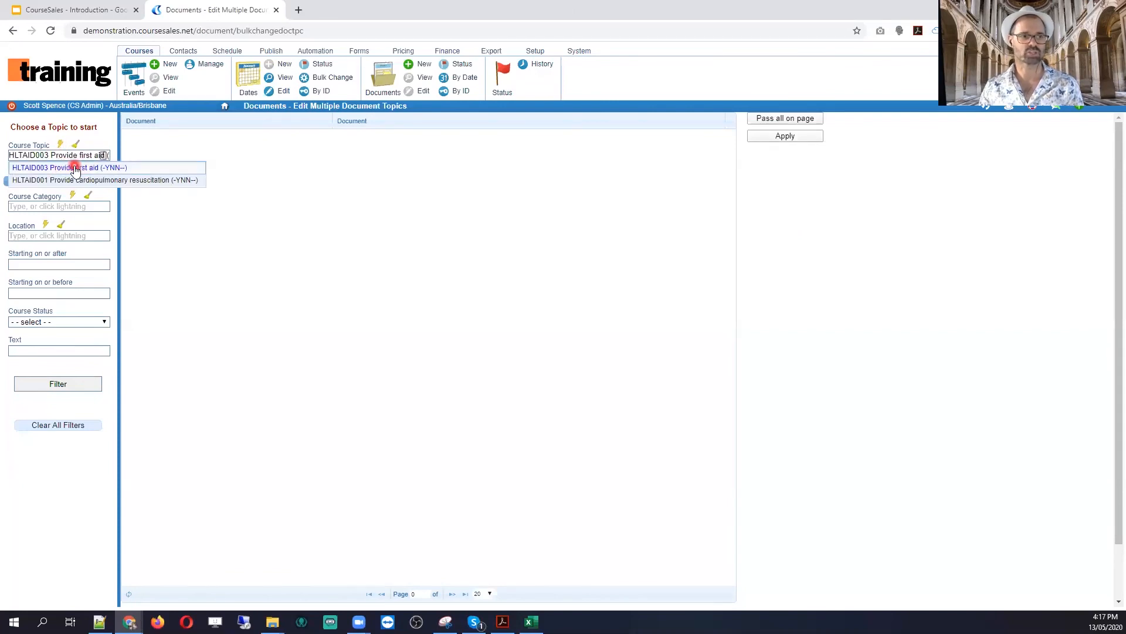
click(74, 169)
click(57, 386)
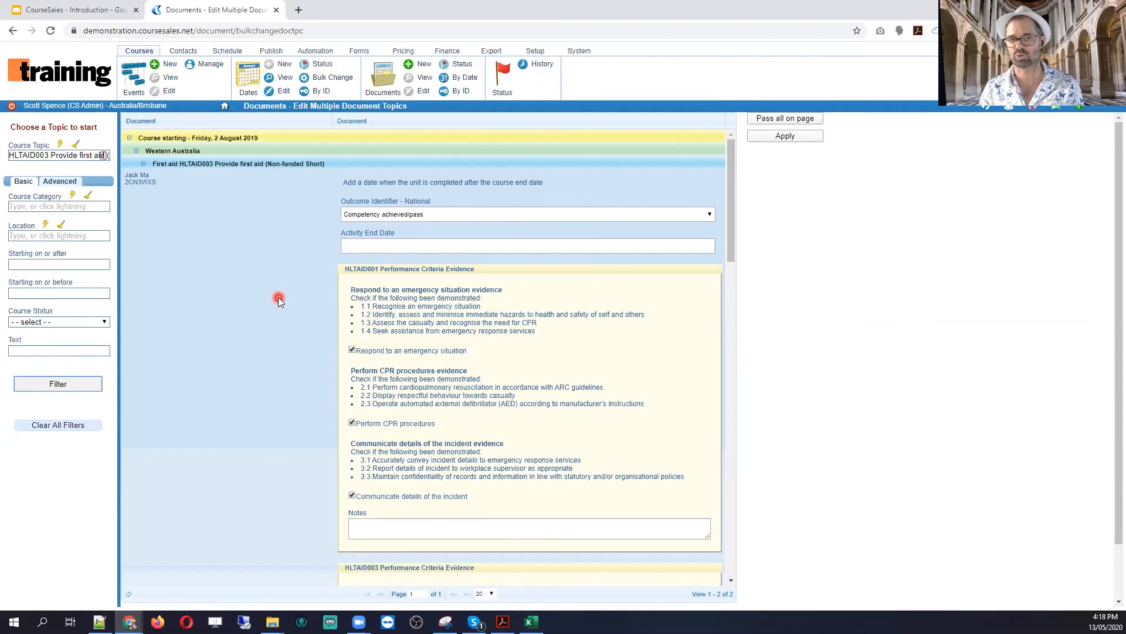
Step: Set the second document's activity end date to 06 May 2020
scroll(313, 332, down, 10)
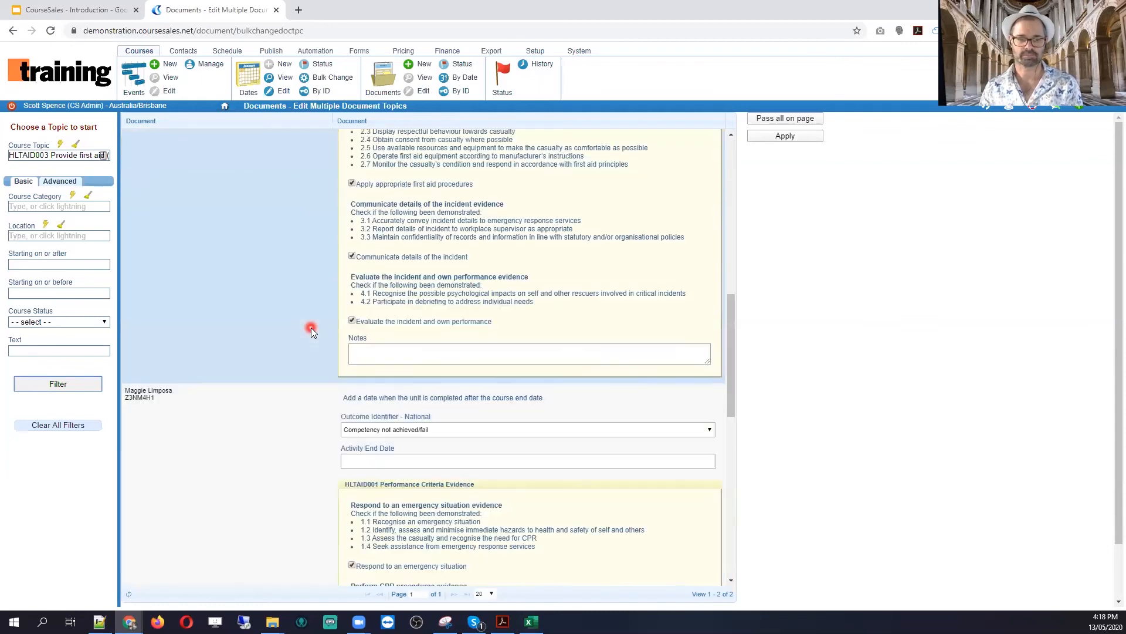
scroll(311, 327, down, 5)
scroll(311, 327, down, 5)
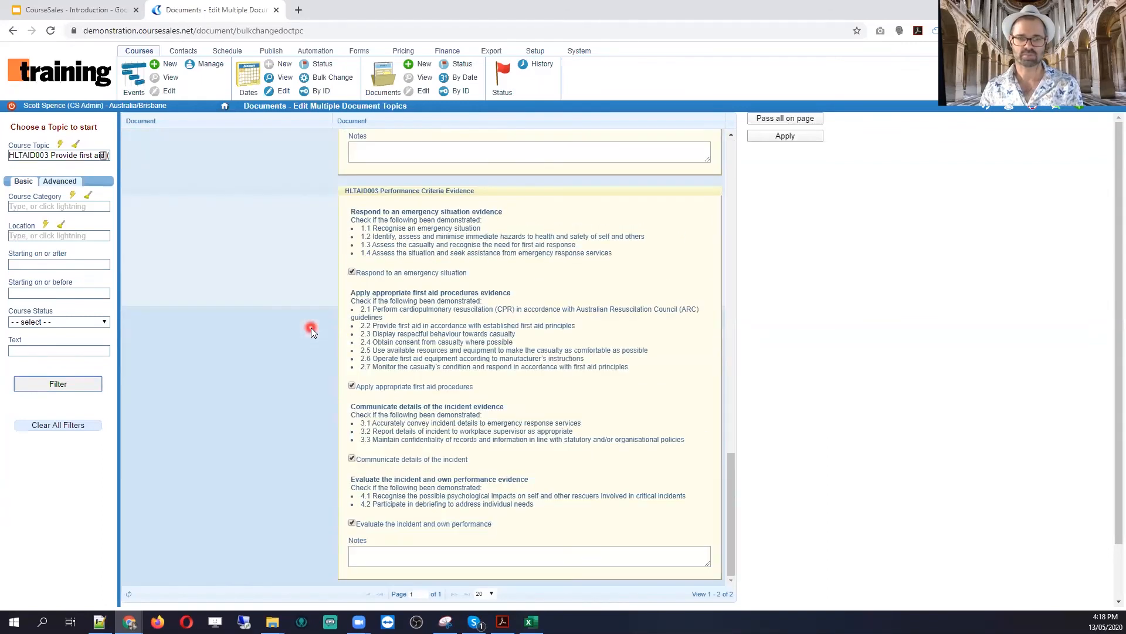
scroll(311, 327, up, 7)
scroll(311, 332, up, 2)
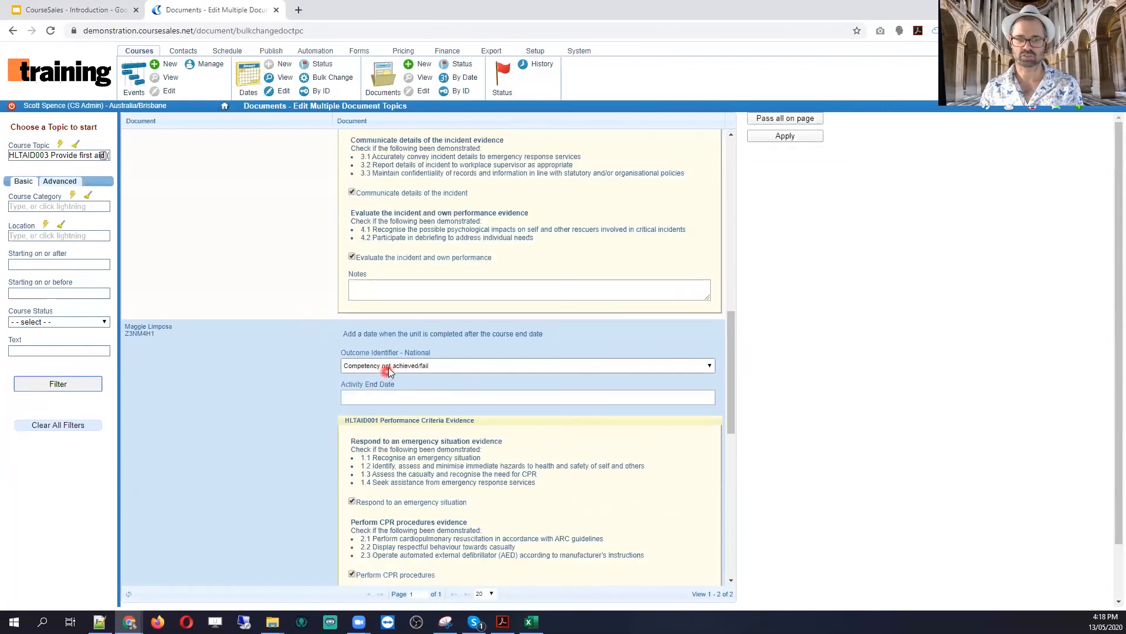
click(389, 369)
click(387, 366)
click(391, 396)
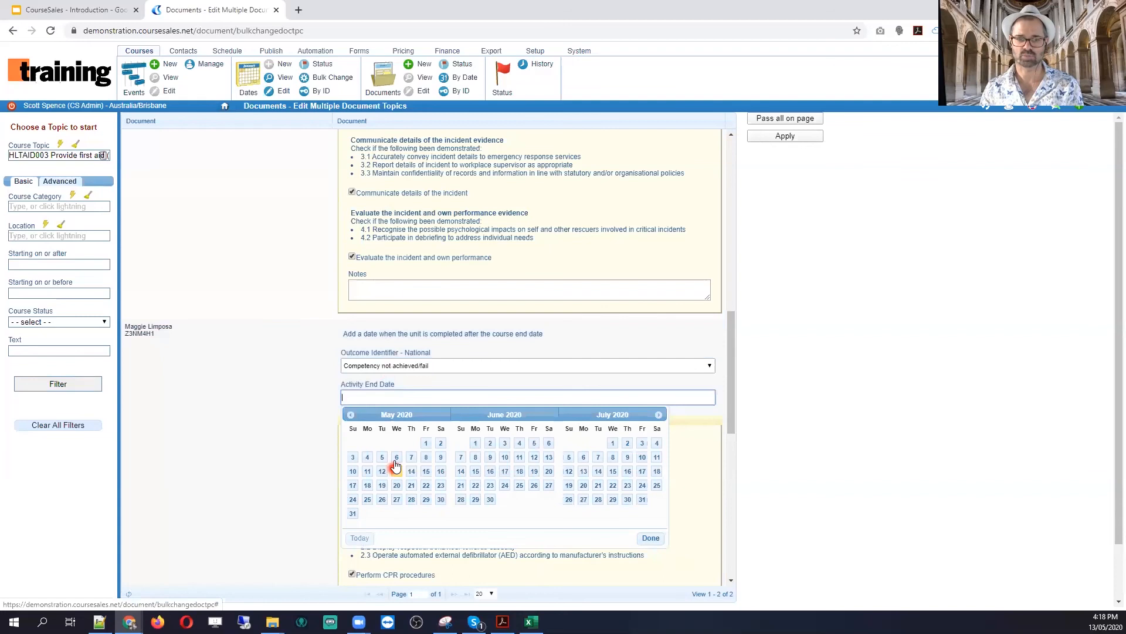
click(393, 466)
Step: Mark all documents on the page Competency achieved/pass, then return to the Topics slide
click(785, 119)
click(792, 120)
scroll(533, 375, up, 6)
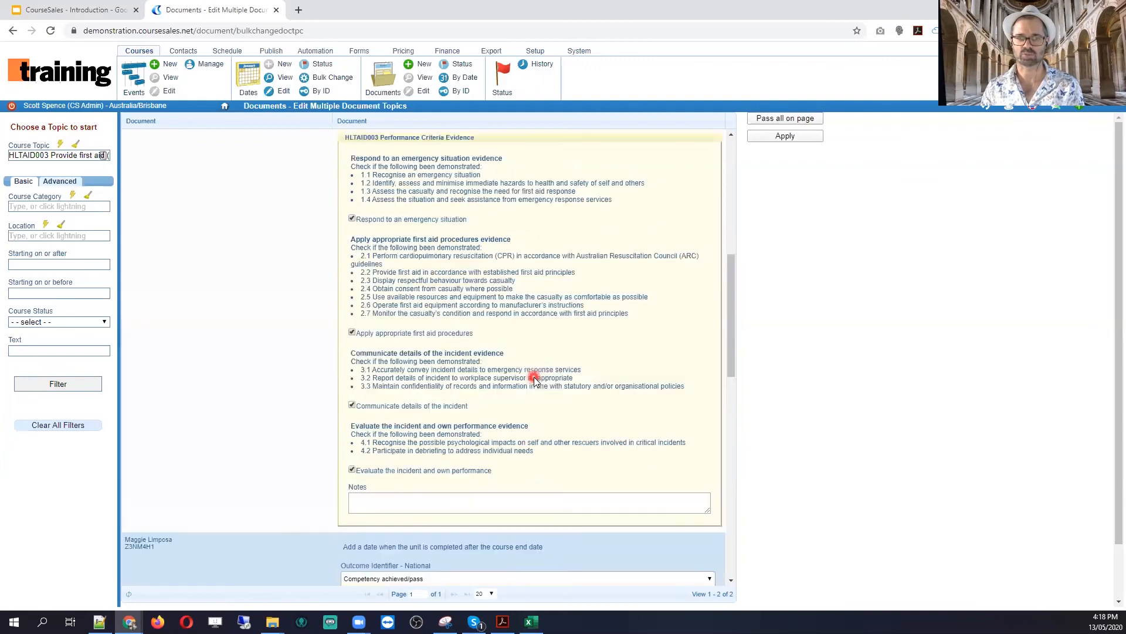
scroll(469, 328, up, 5)
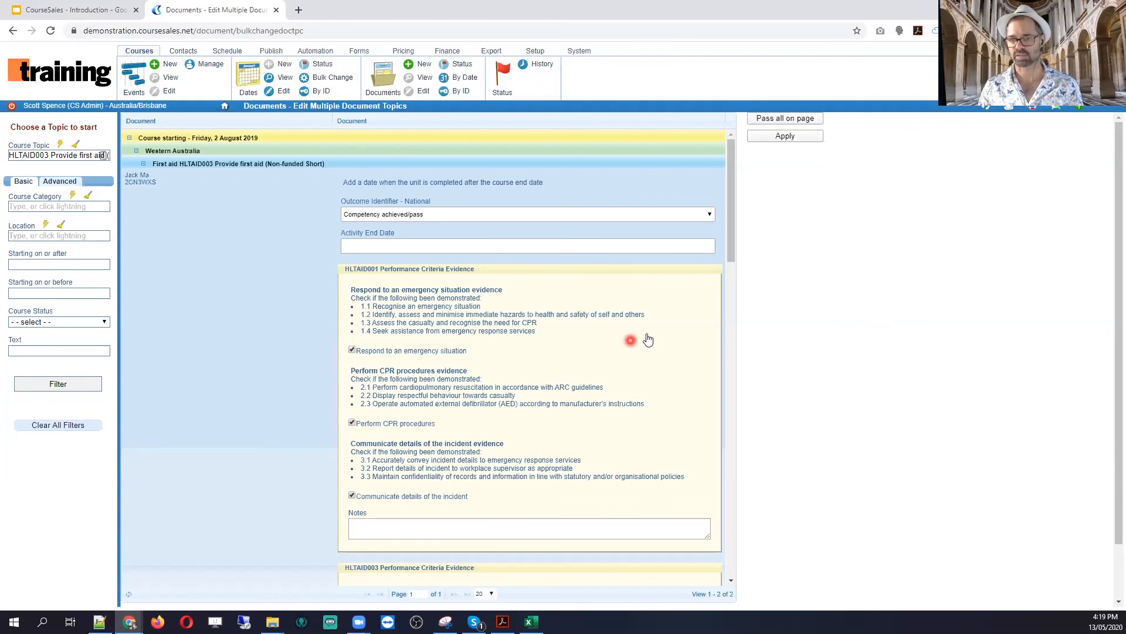
click(732, 216)
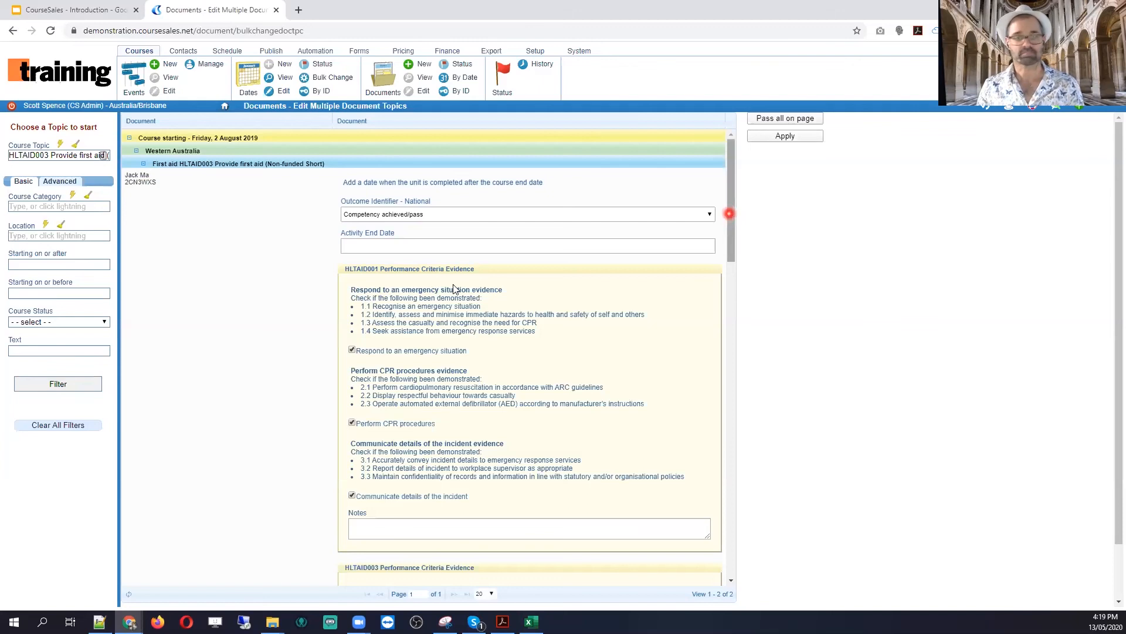
click(63, 12)
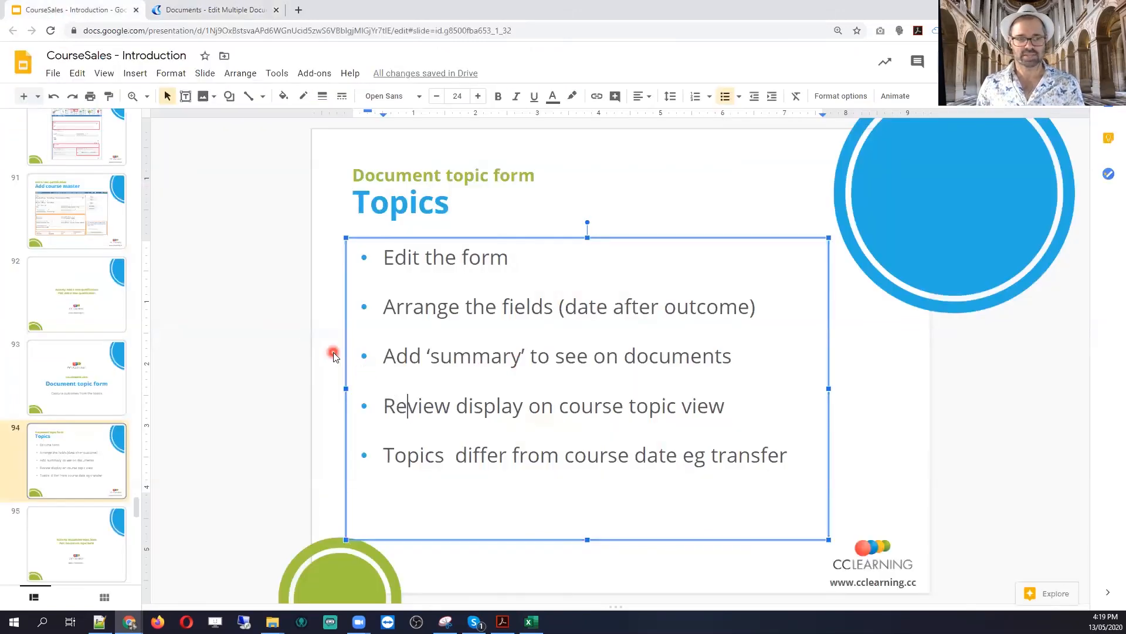